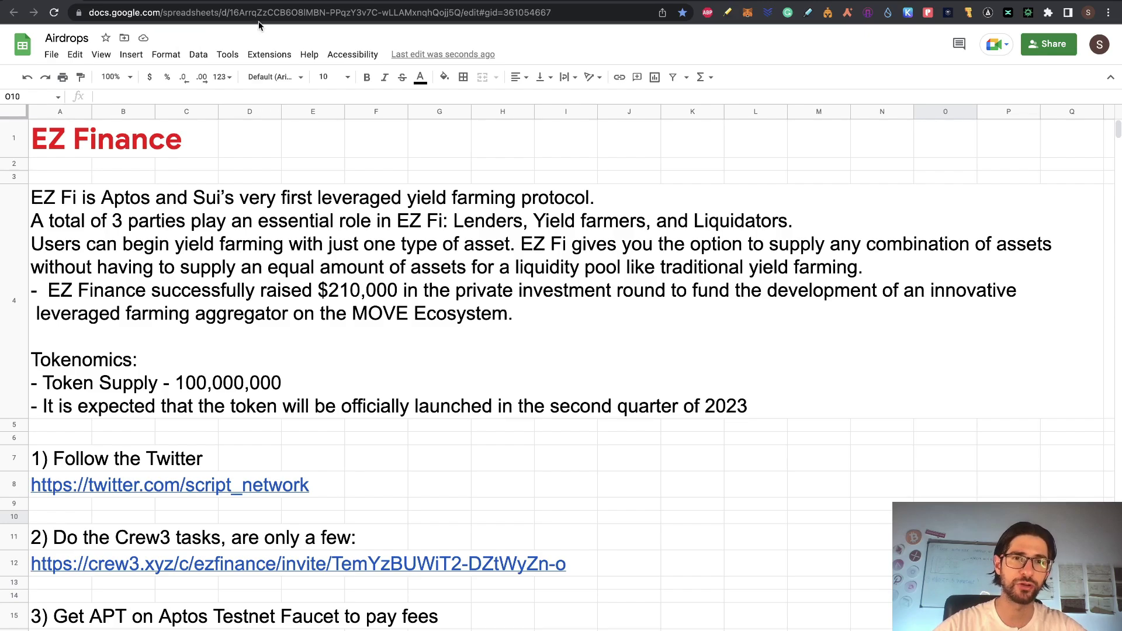
Read the ZyCrypto article about EZ Finance's private funding round, including its investors and the protocol description.
left_click(258, 2)
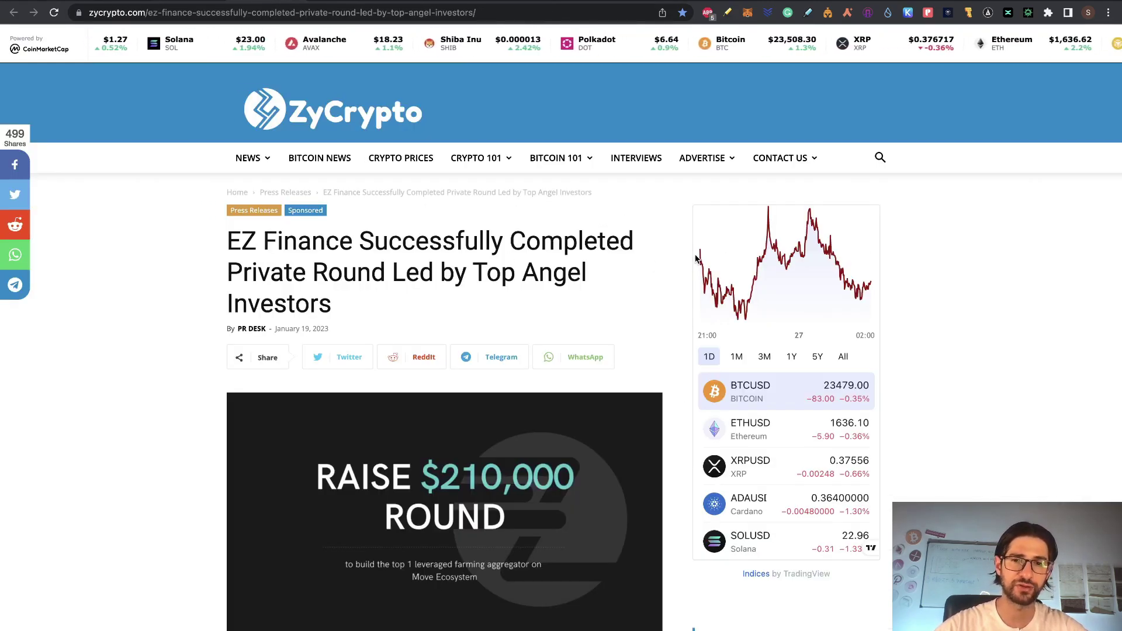
scroll(681, 246, "down", 2)
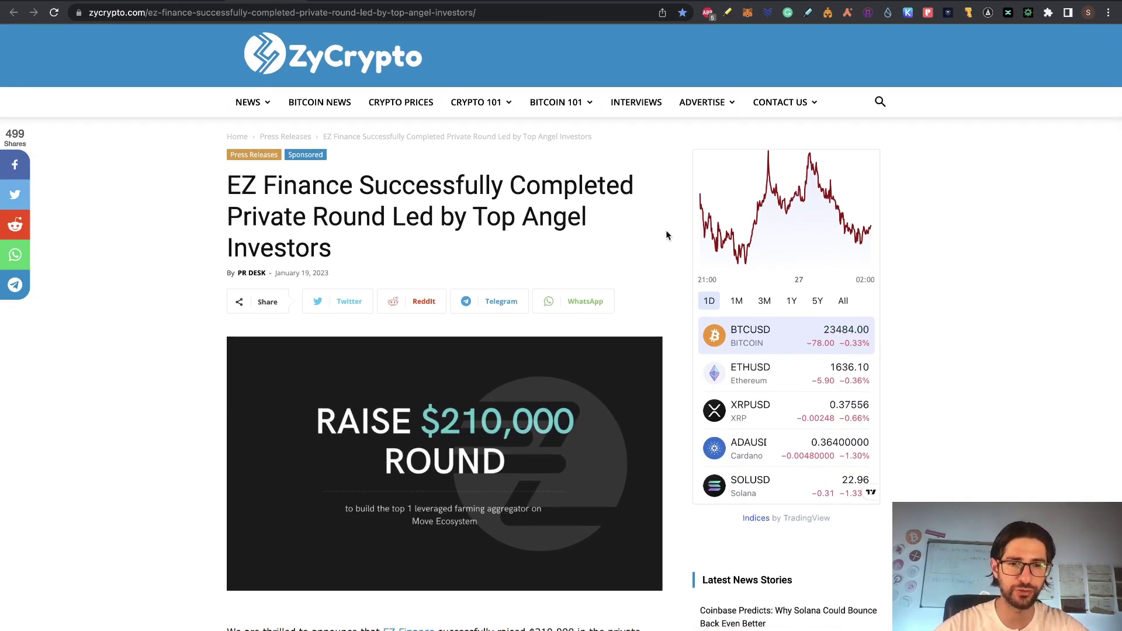
scroll(665, 235, "down", 8)
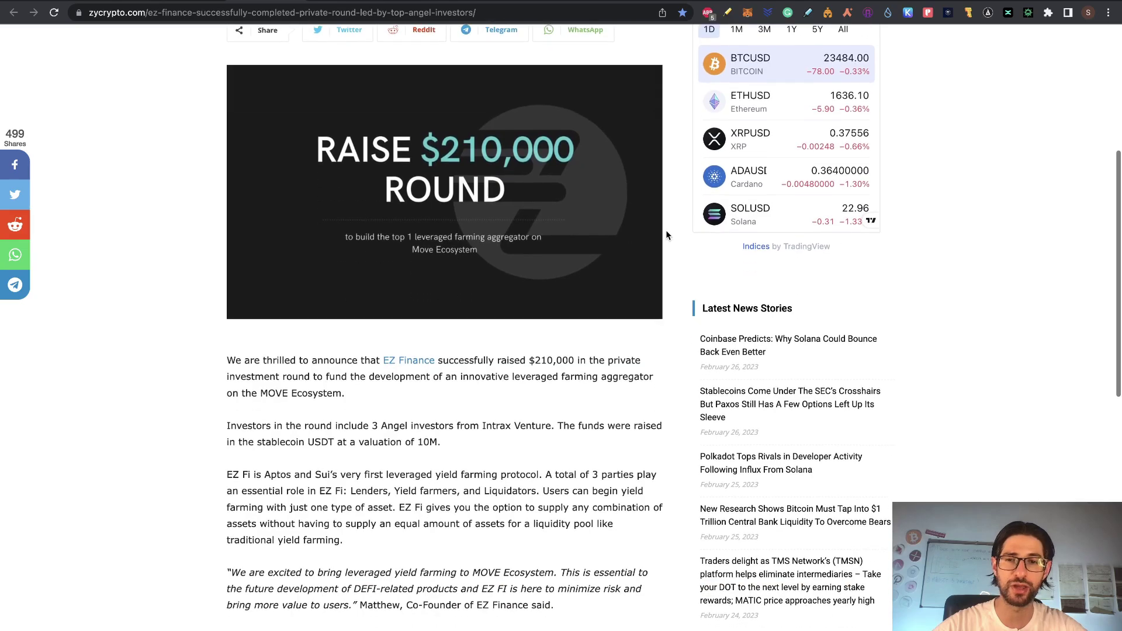
scroll(679, 281, "down", 4)
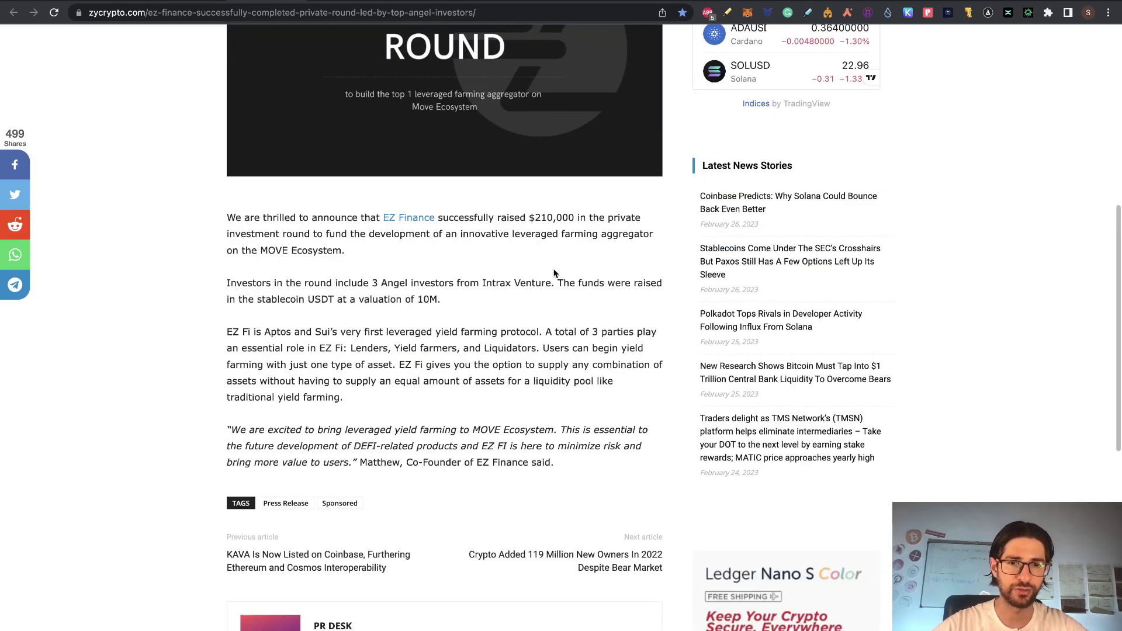
scroll(555, 274, "down", 1)
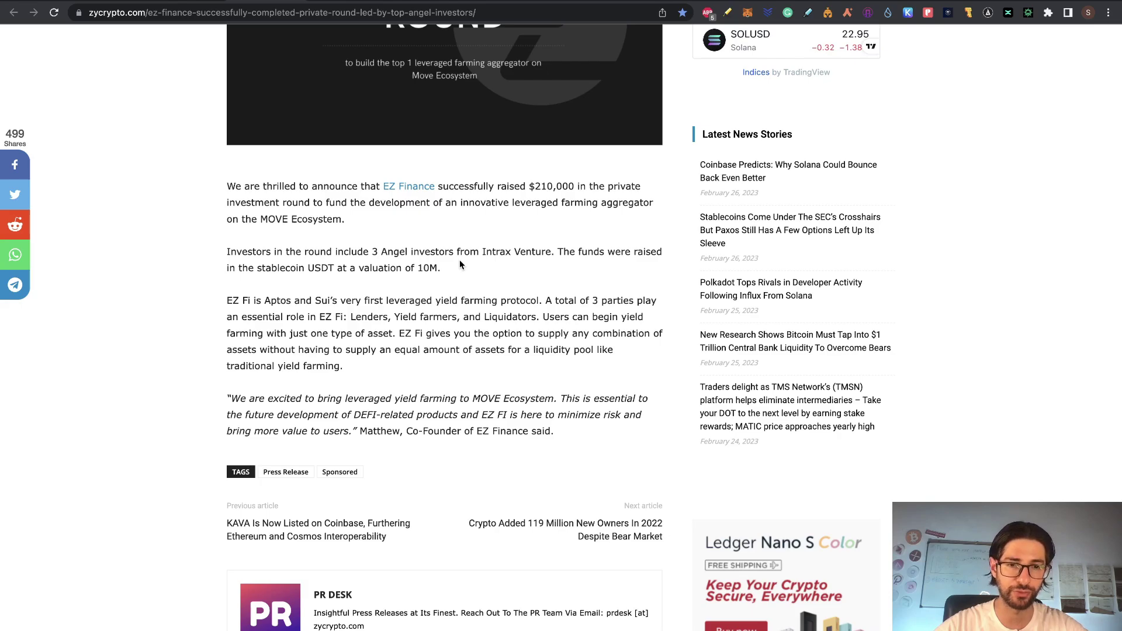
Review the EZ Finance quest board on Crew3, from the Tweets and Content-creation quests to the twitter and Daily-connect ones.
key("ctrl+Tab")
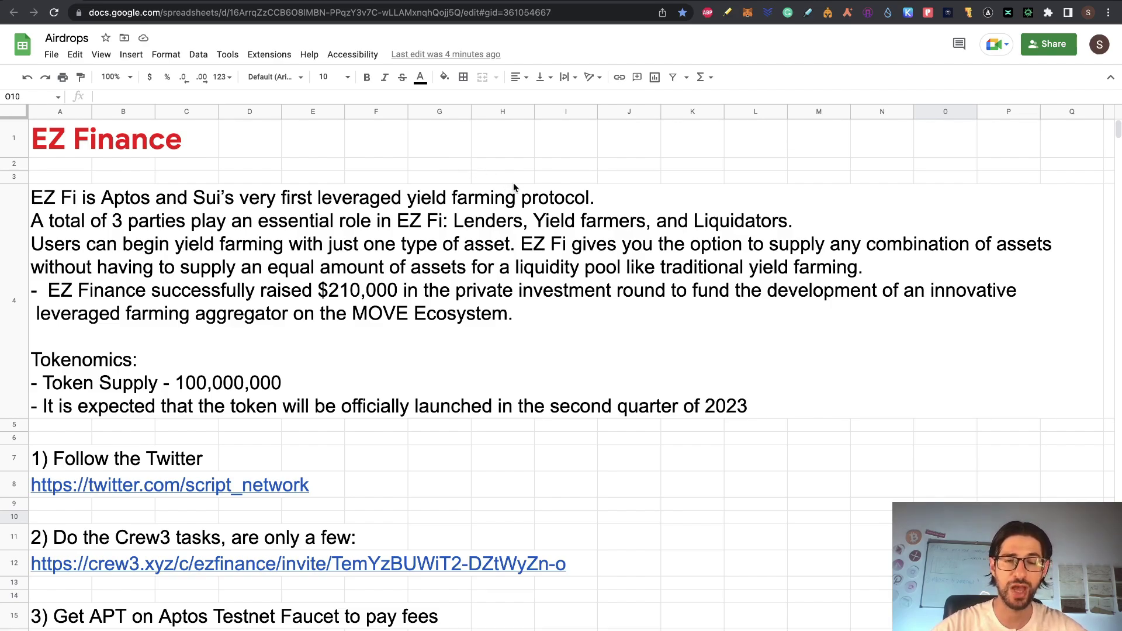
left_click(479, 461)
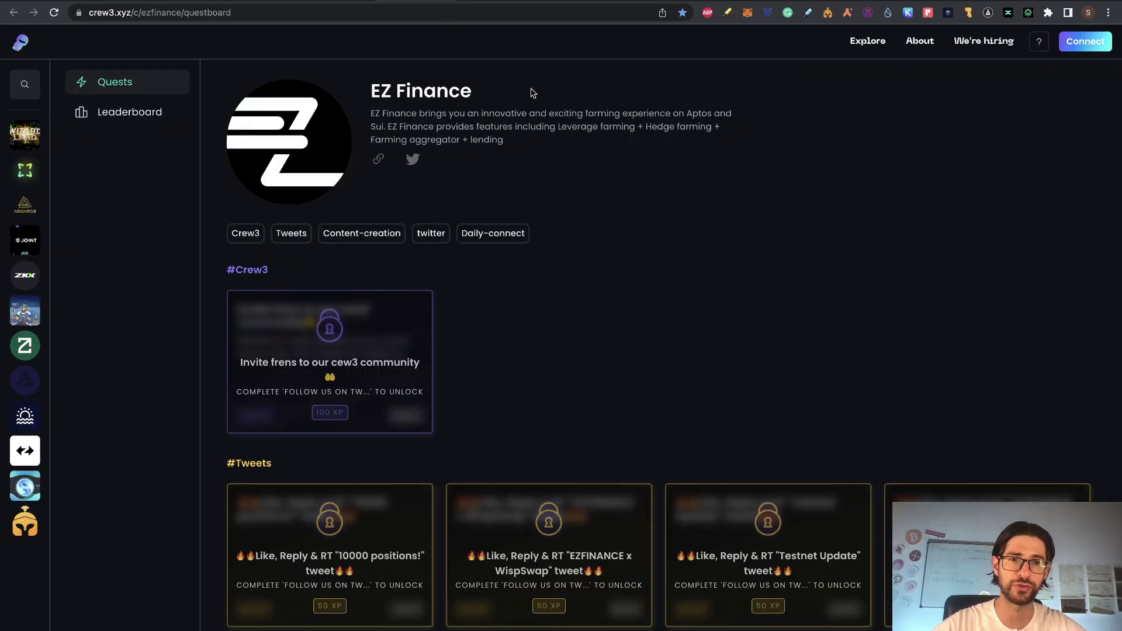
scroll(765, 247, "down", 2)
scroll(765, 247, "down", 15)
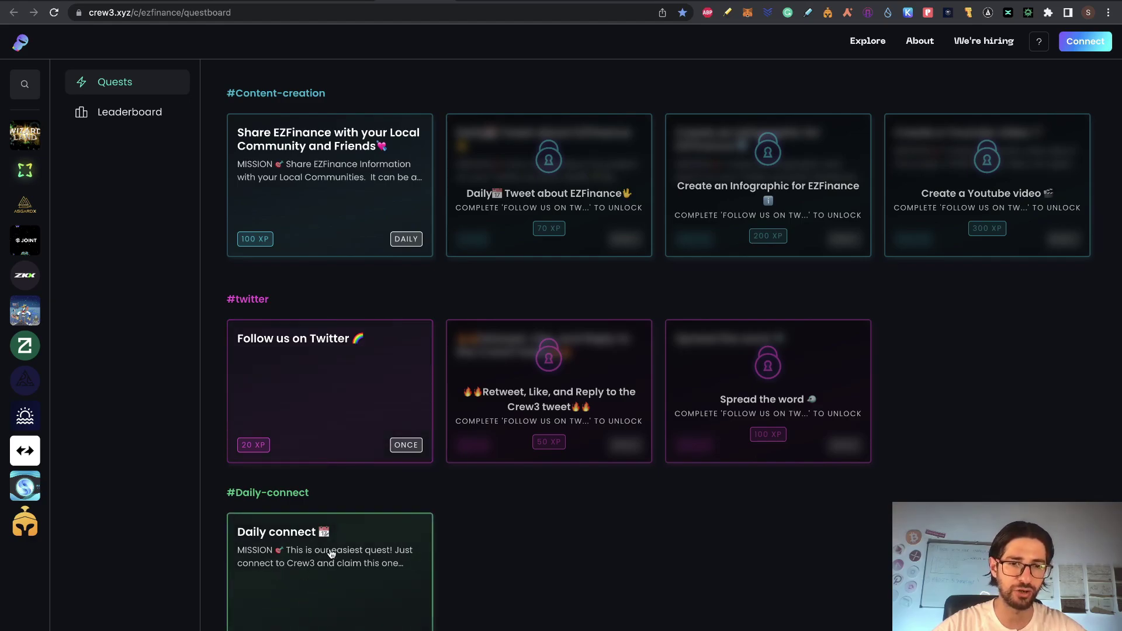
scroll(354, 486, "down", 10)
scroll(355, 486, "up", 4)
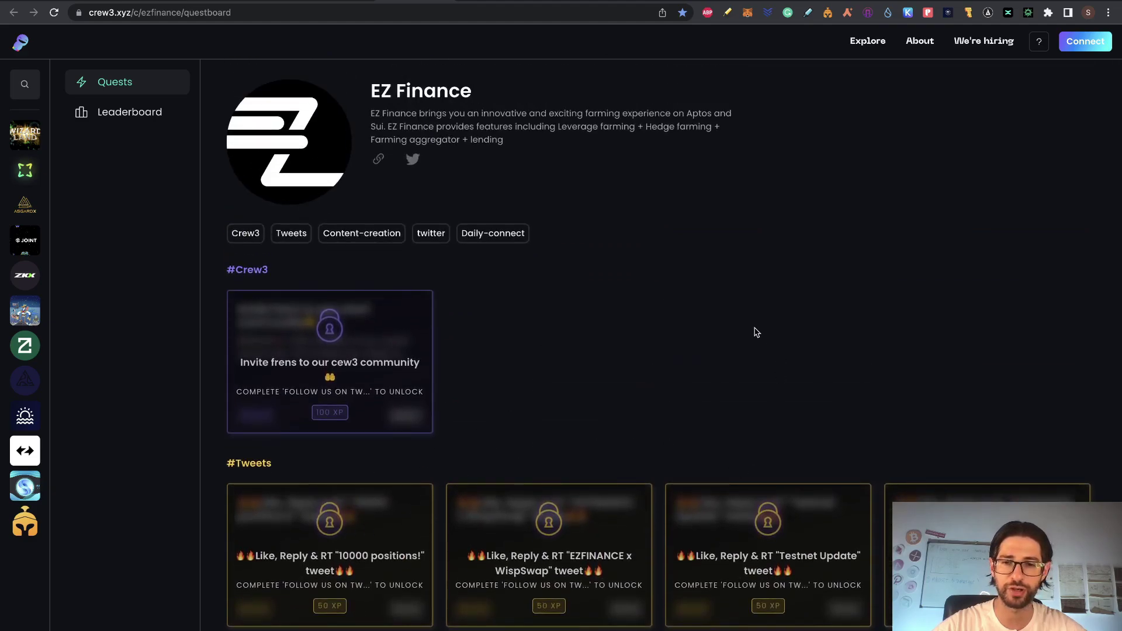
scroll(753, 328, "down", 5)
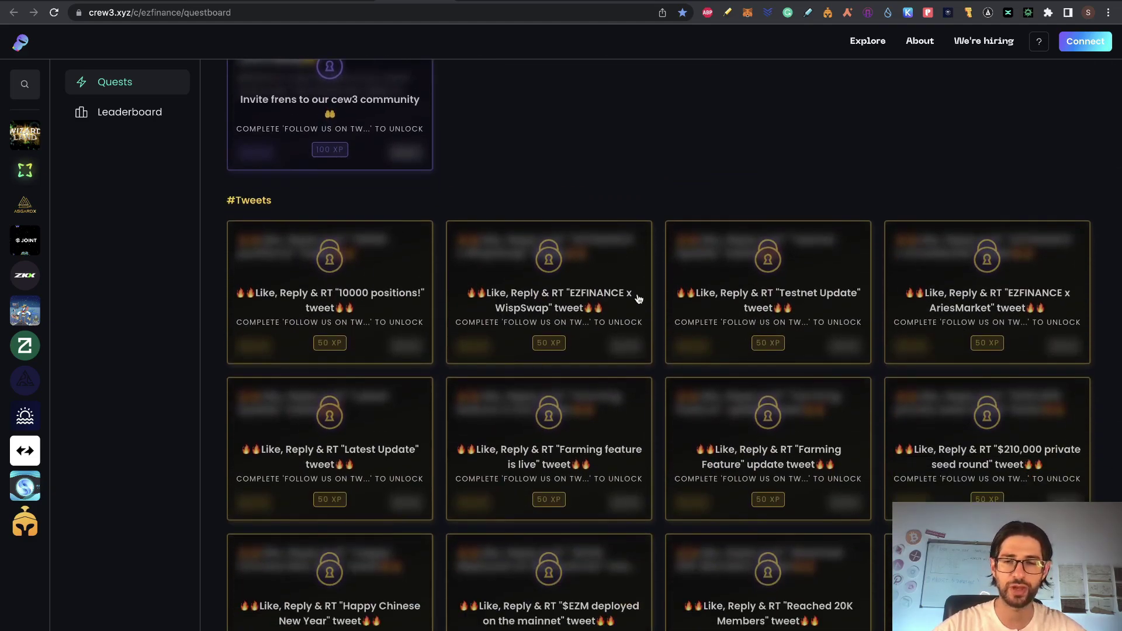
scroll(691, 285, "down", 7)
scroll(691, 284, "down", 2)
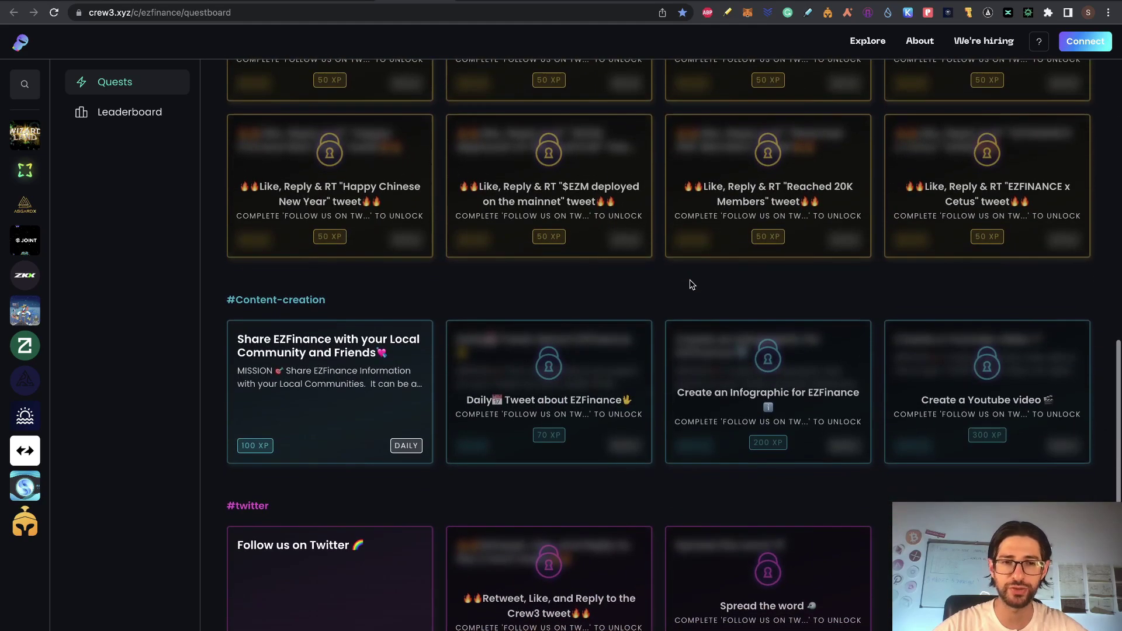
scroll(494, 345, "down", 2)
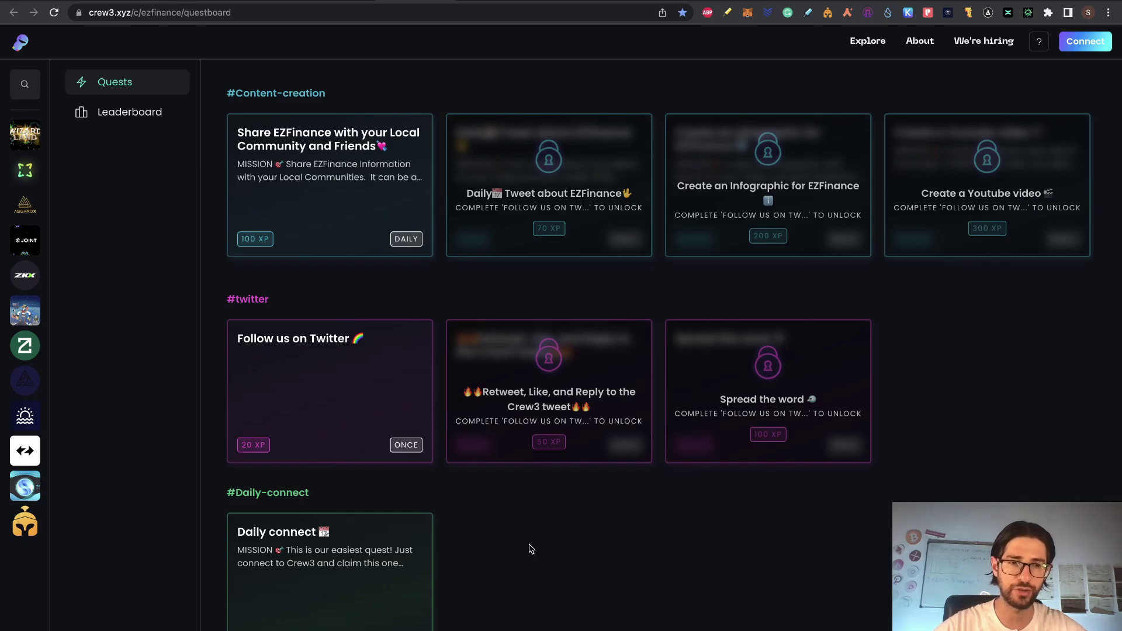
scroll(531, 549, "up", 12)
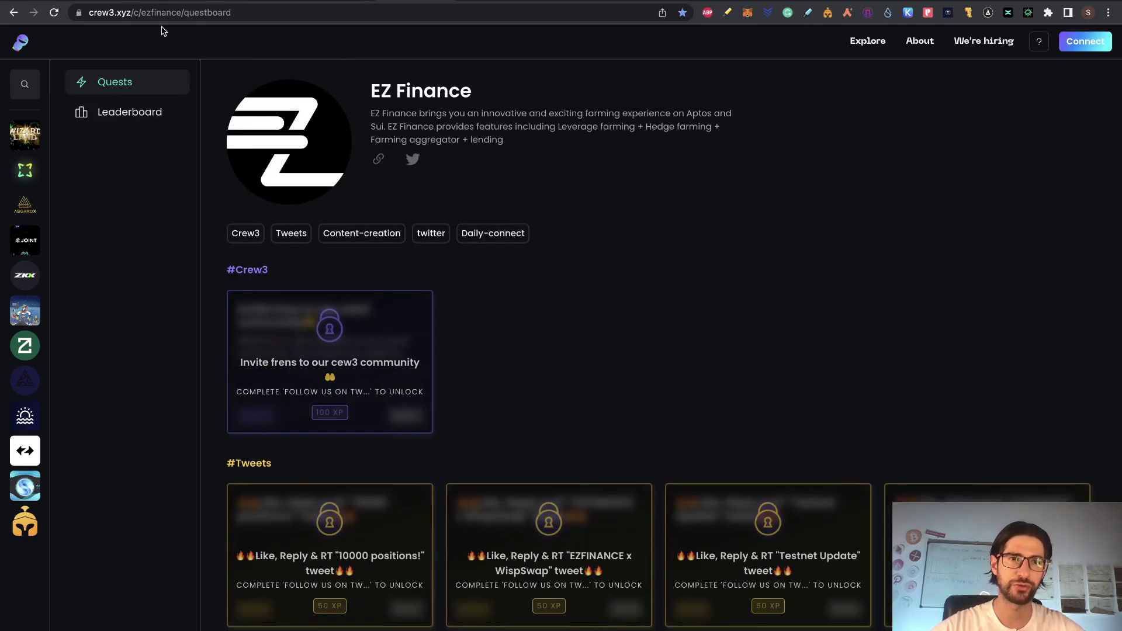
Sign in to the Aptos Labs testnet faucet with the Discord account and try to connect the Petra wallet.
key("ctrl+Tab")
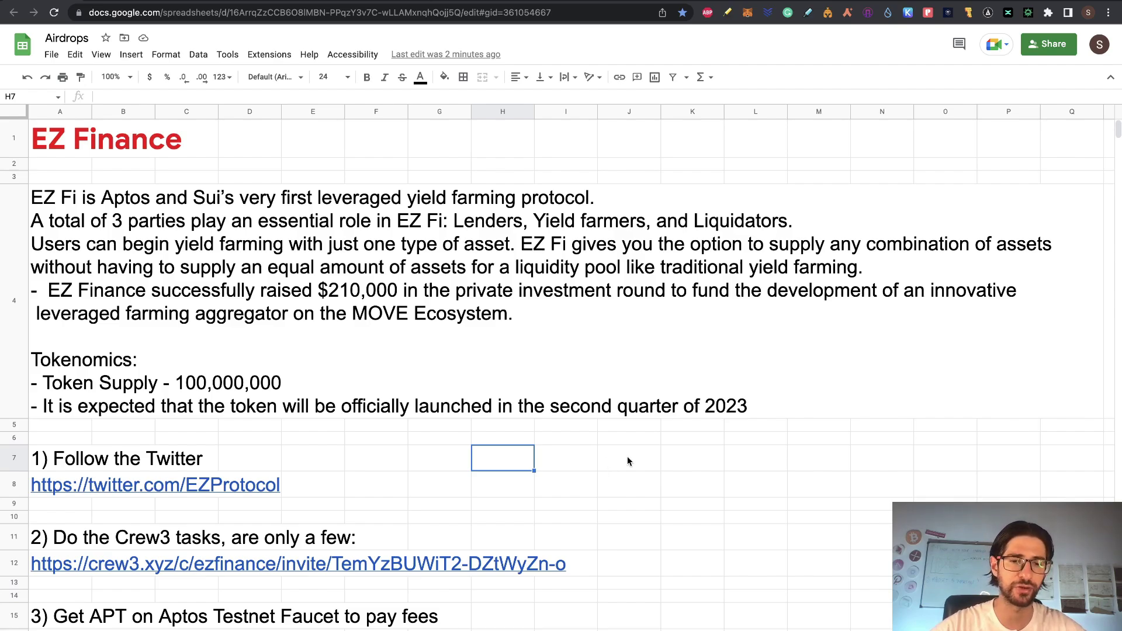
scroll(635, 462, "down", 5)
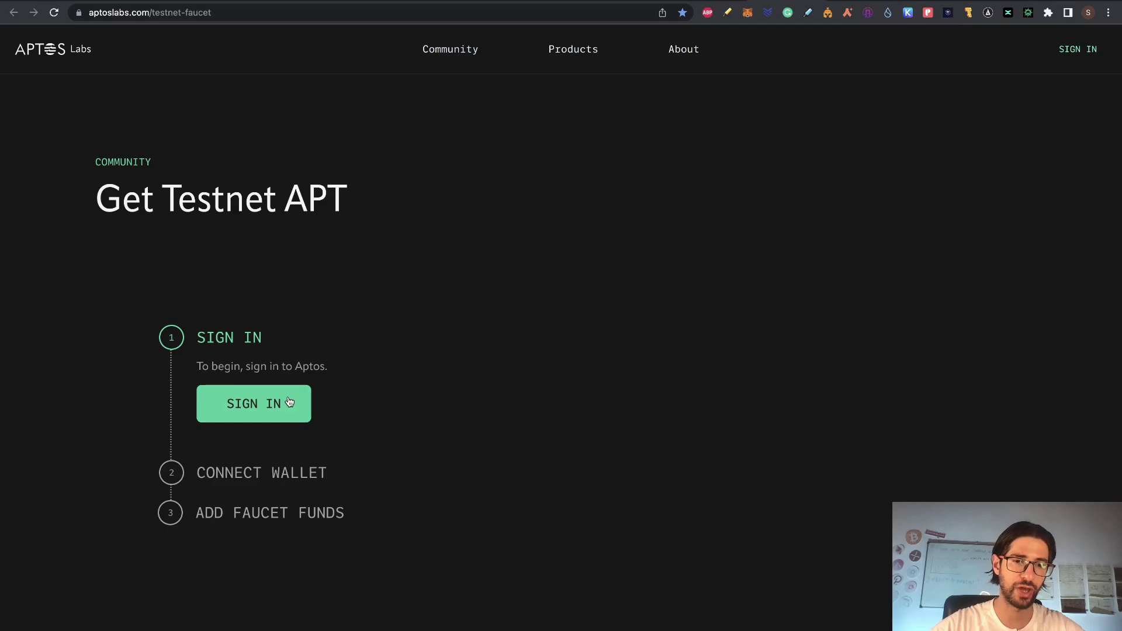
left_click(288, 402)
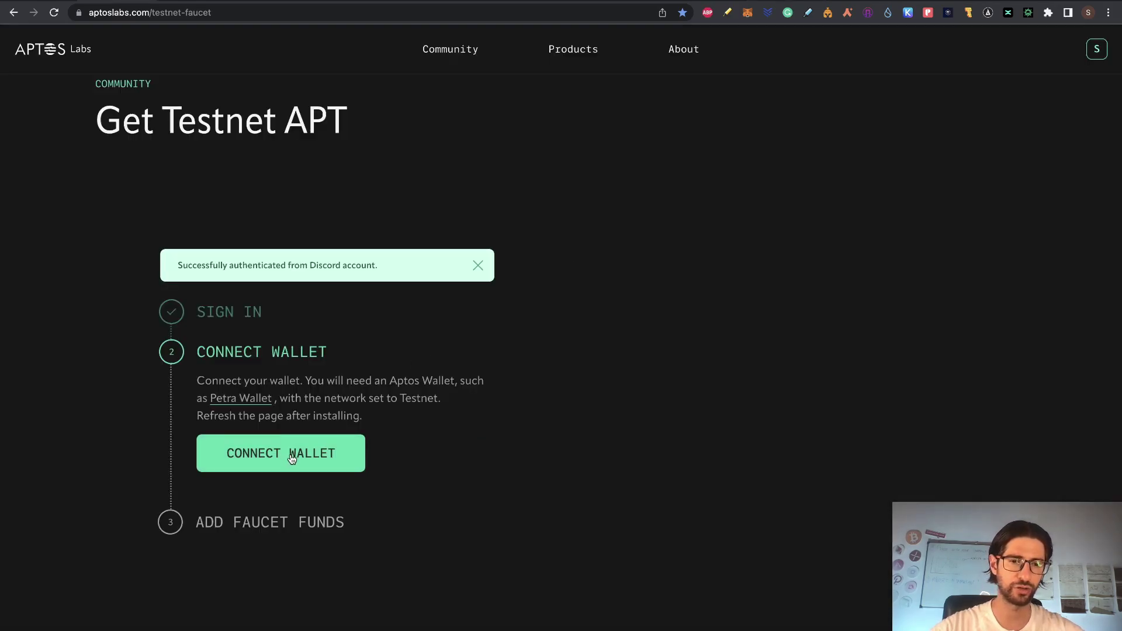
left_click(292, 459)
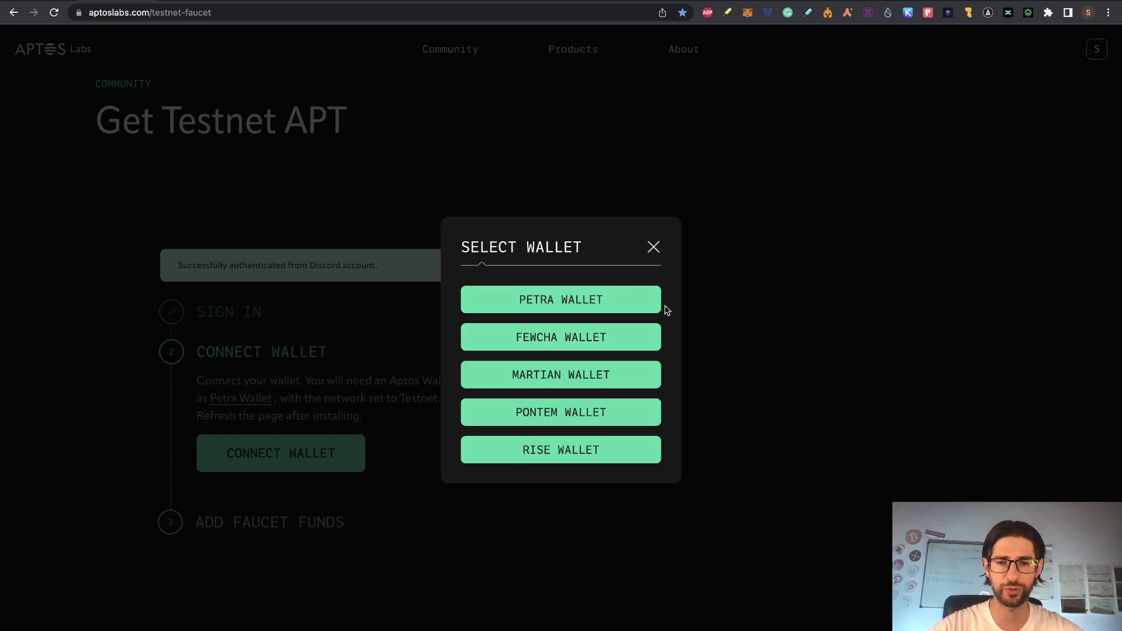
left_click(604, 301)
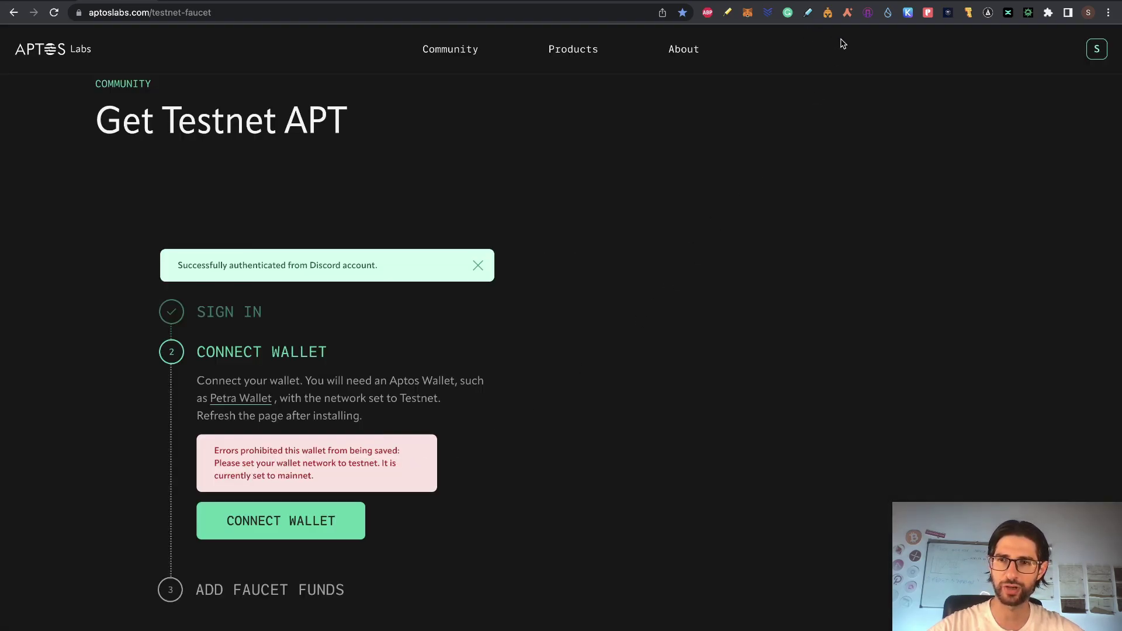
Switch the Petra wallet's network to Testnet.
left_click(928, 13)
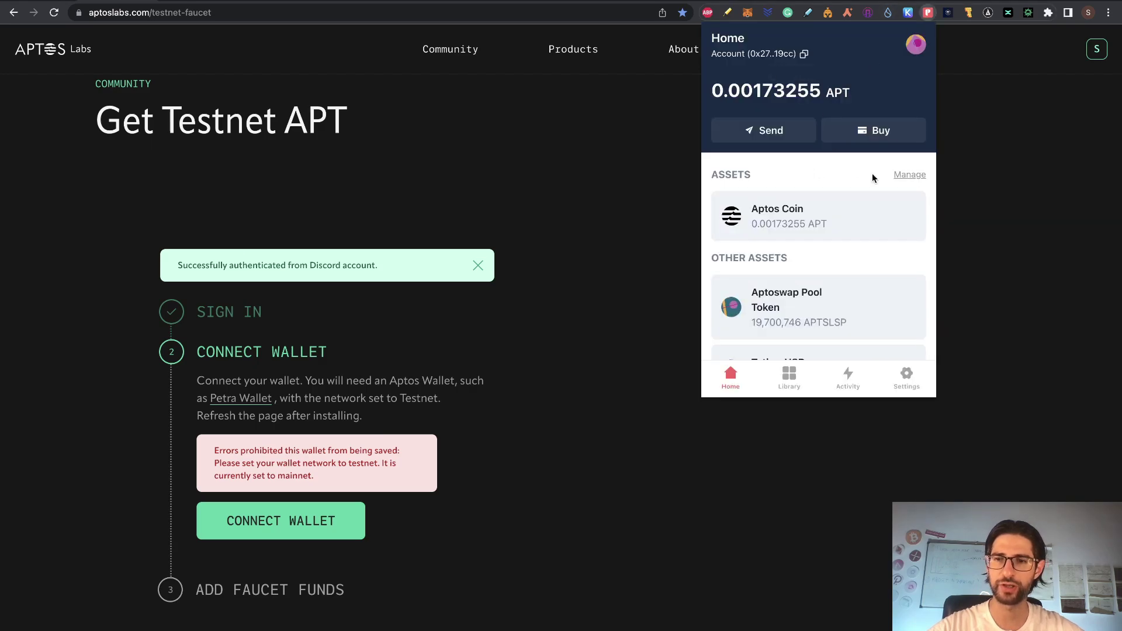
left_click(906, 376)
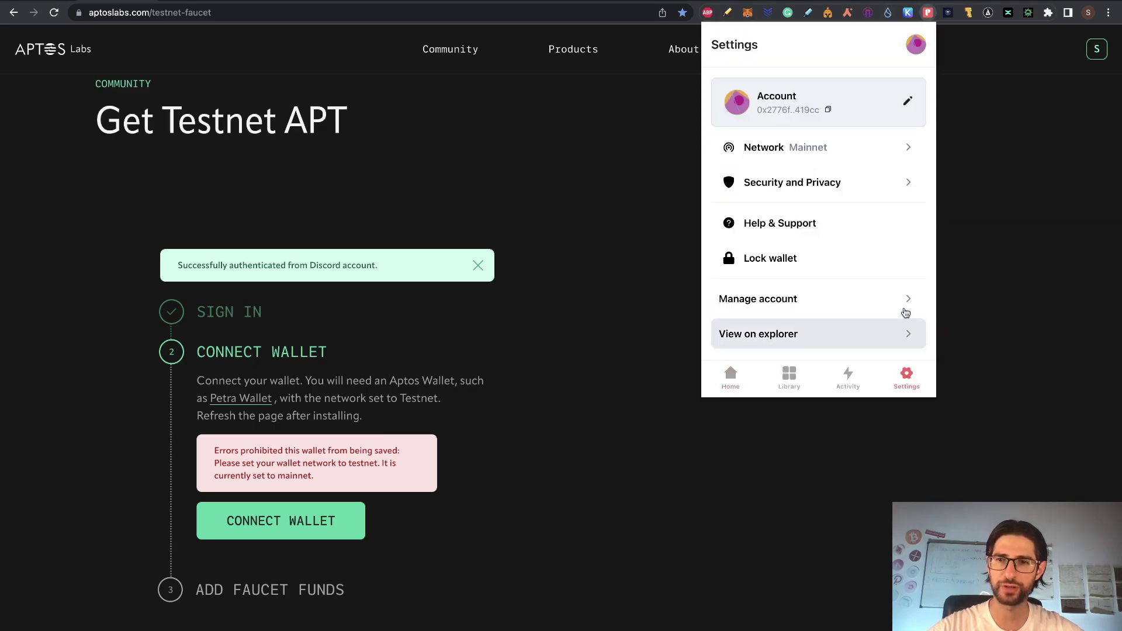
left_click(894, 155)
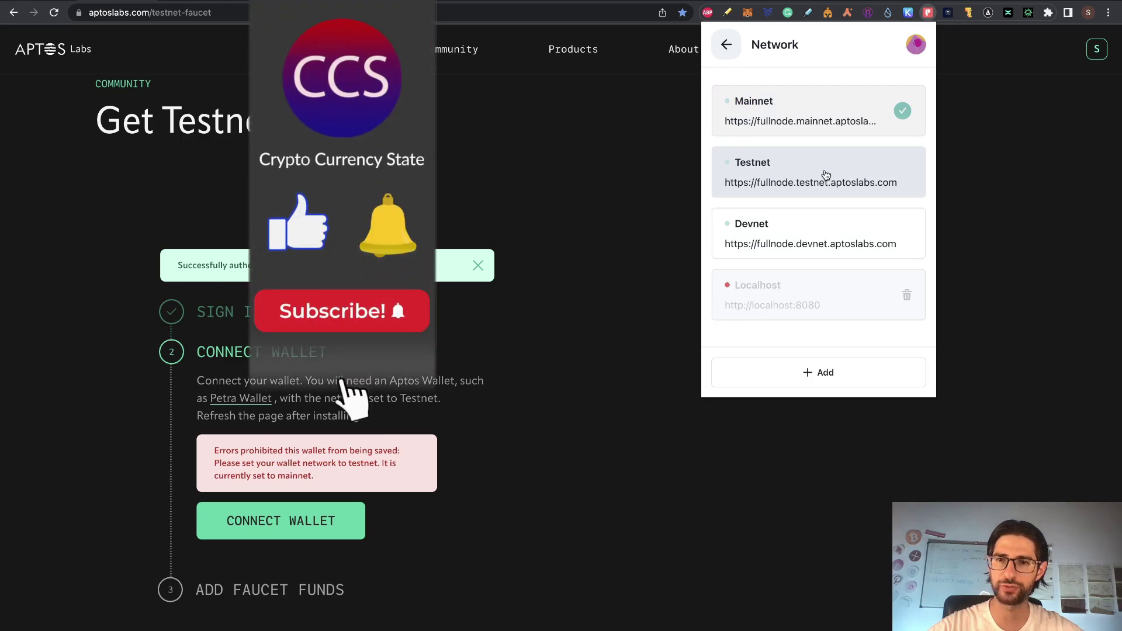
left_click(825, 175)
left_click(651, 277)
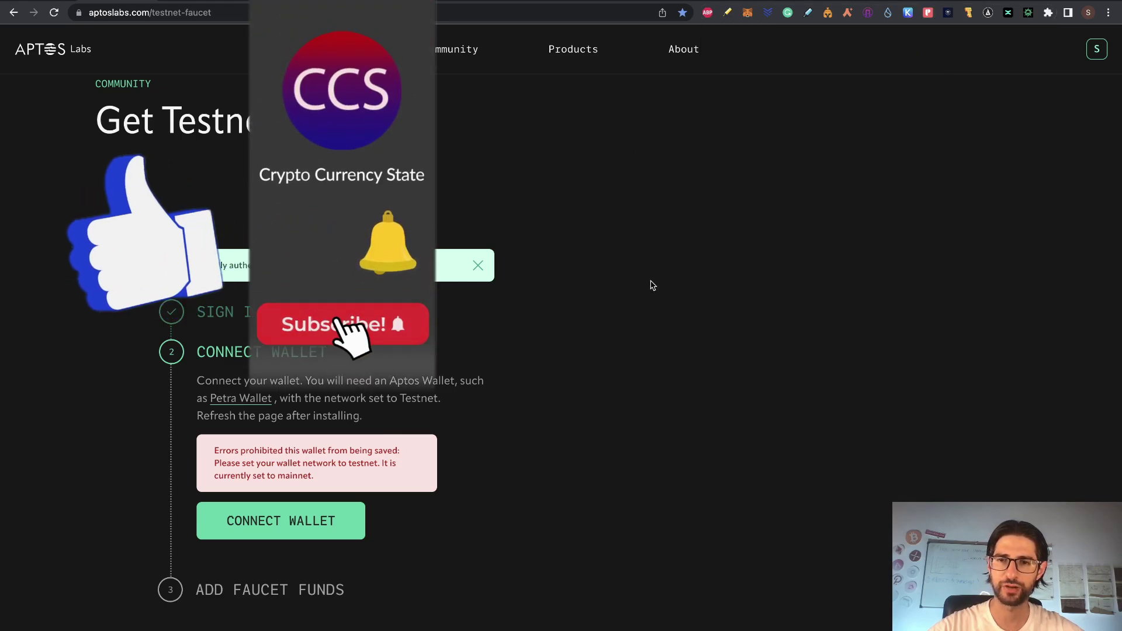
Connect the Petra wallet to the Aptos testnet faucet and approve the wallet request.
left_click(300, 521)
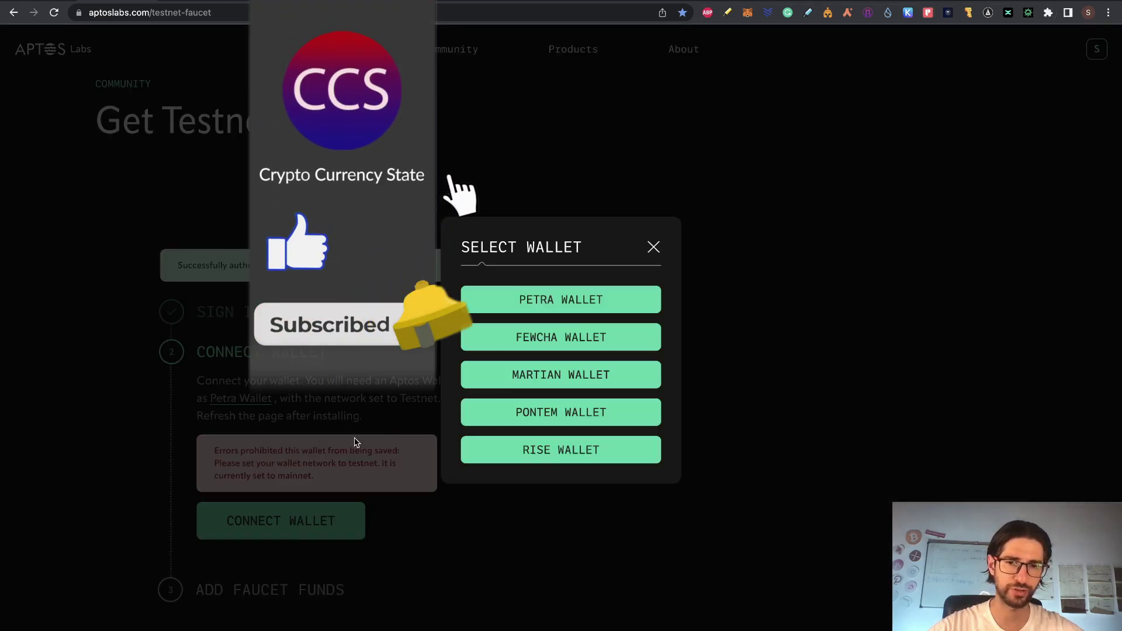
left_click(542, 300)
left_click(842, 625)
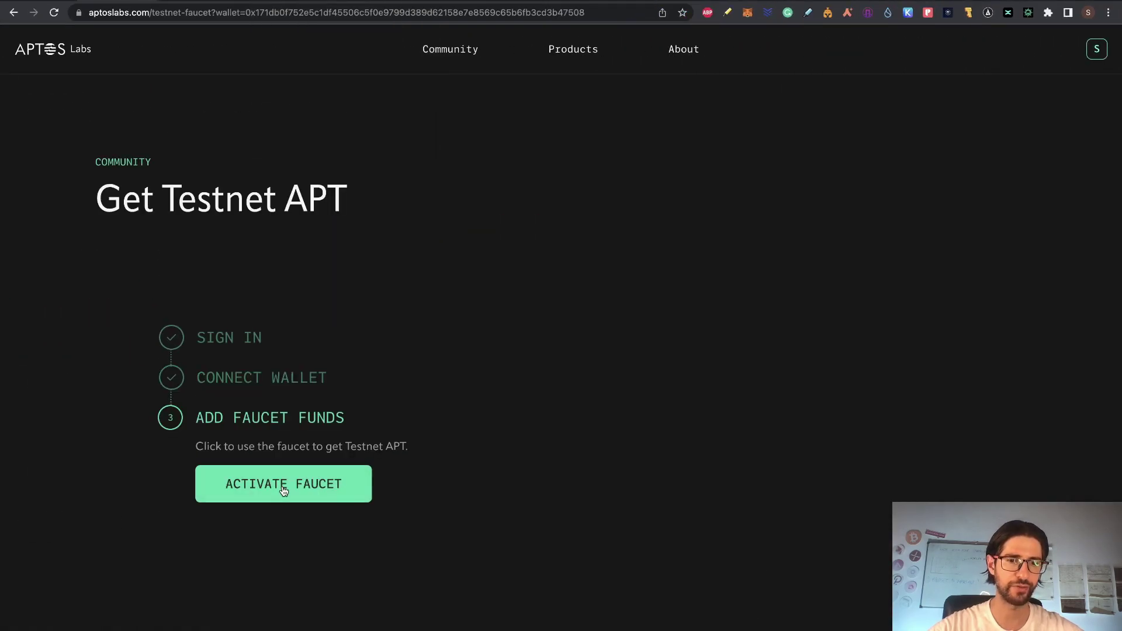
Activate the faucet to get testnet APT and check the balance in the Petra wallet.
left_click(283, 490)
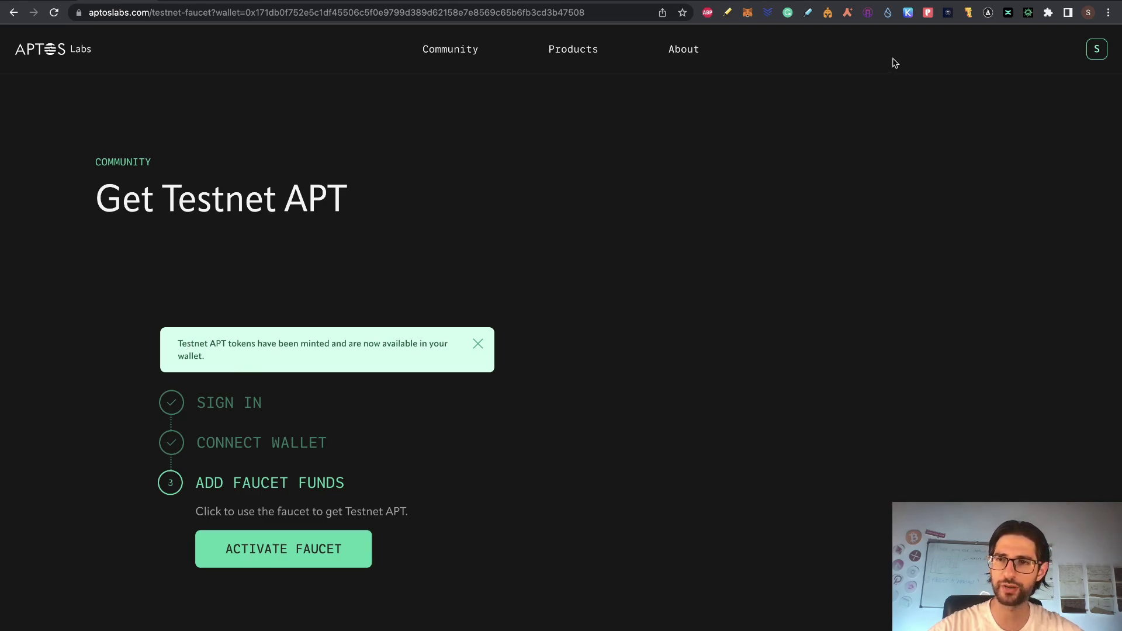
left_click(927, 13)
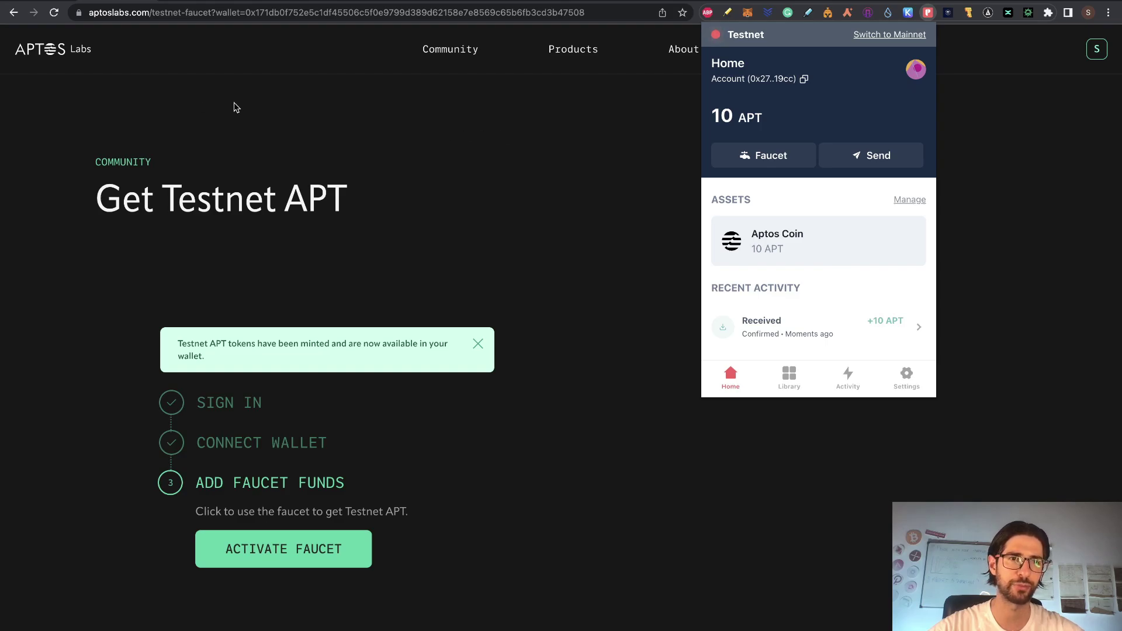
Go to the ezfinance.app Lend page, connect the Petra wallet and approve its connection request.
key("ctrl+Tab")
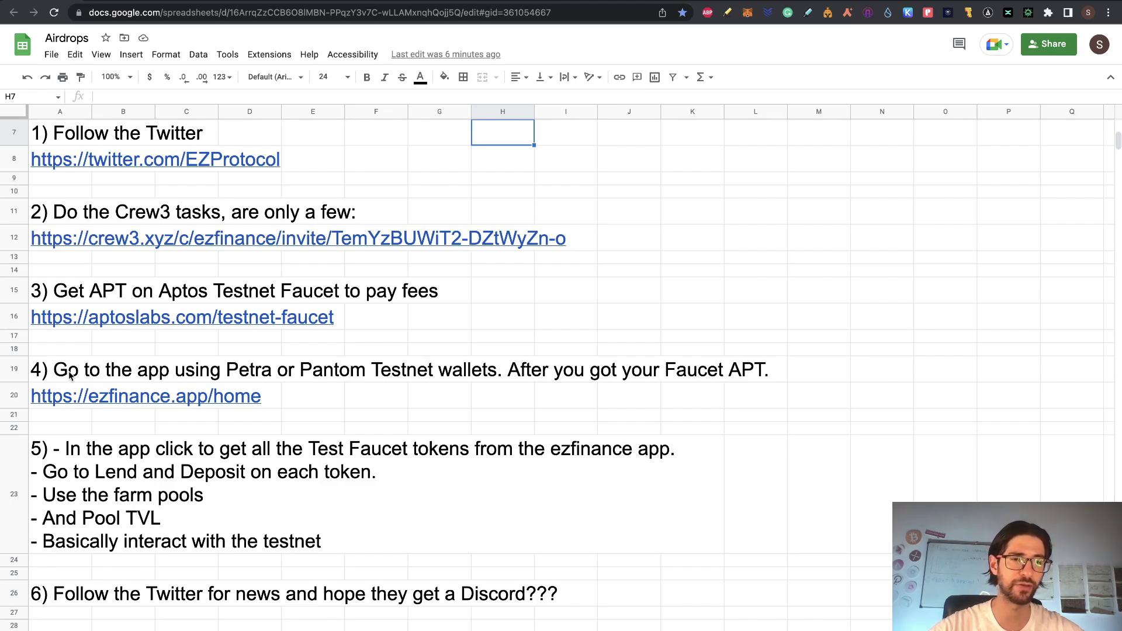
mouse_move(59, 397)
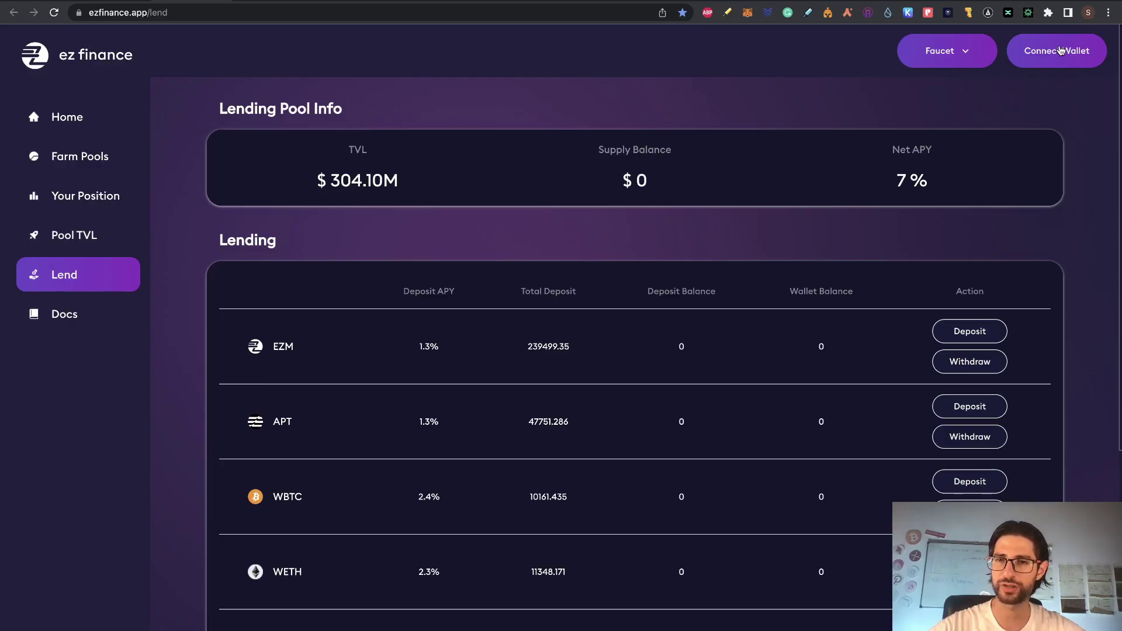
left_click(1060, 50)
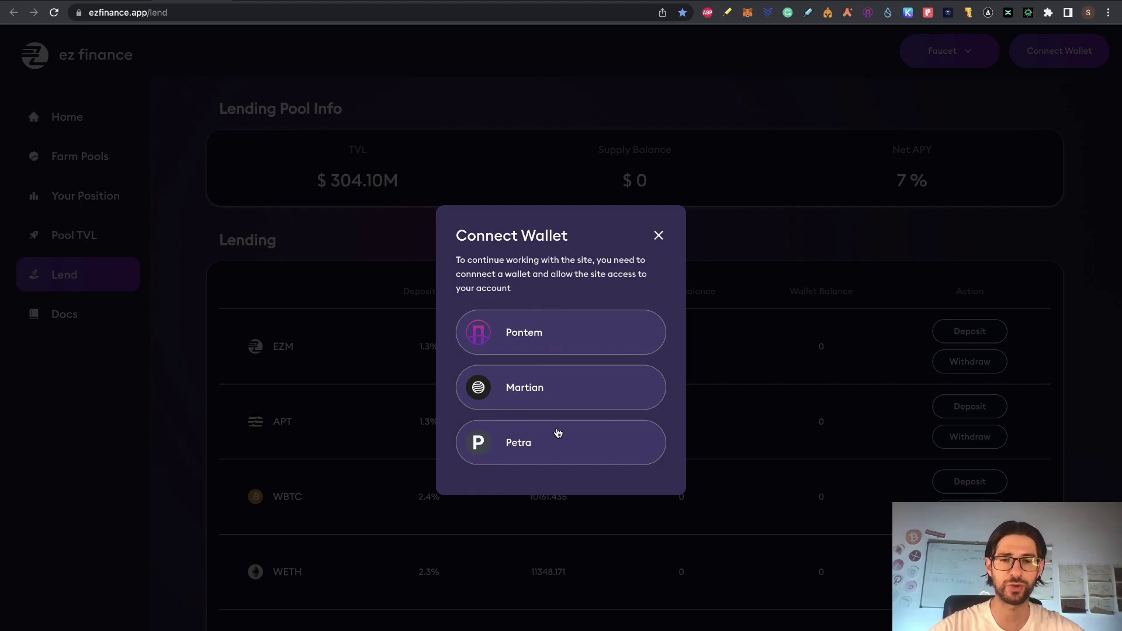
left_click(563, 455)
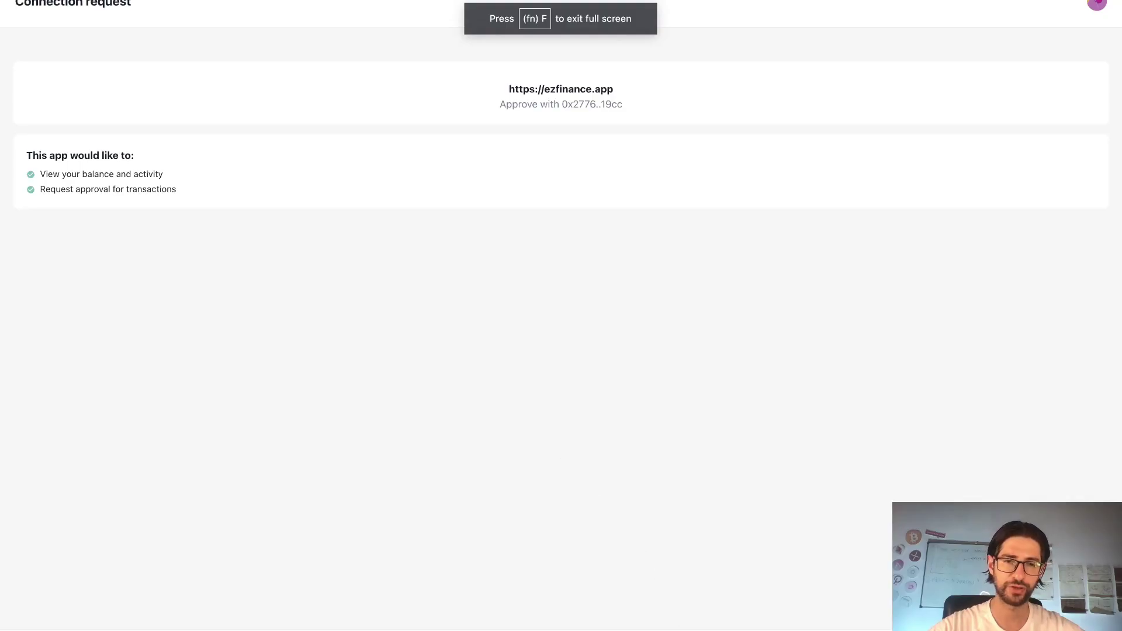
left_click(835, 629)
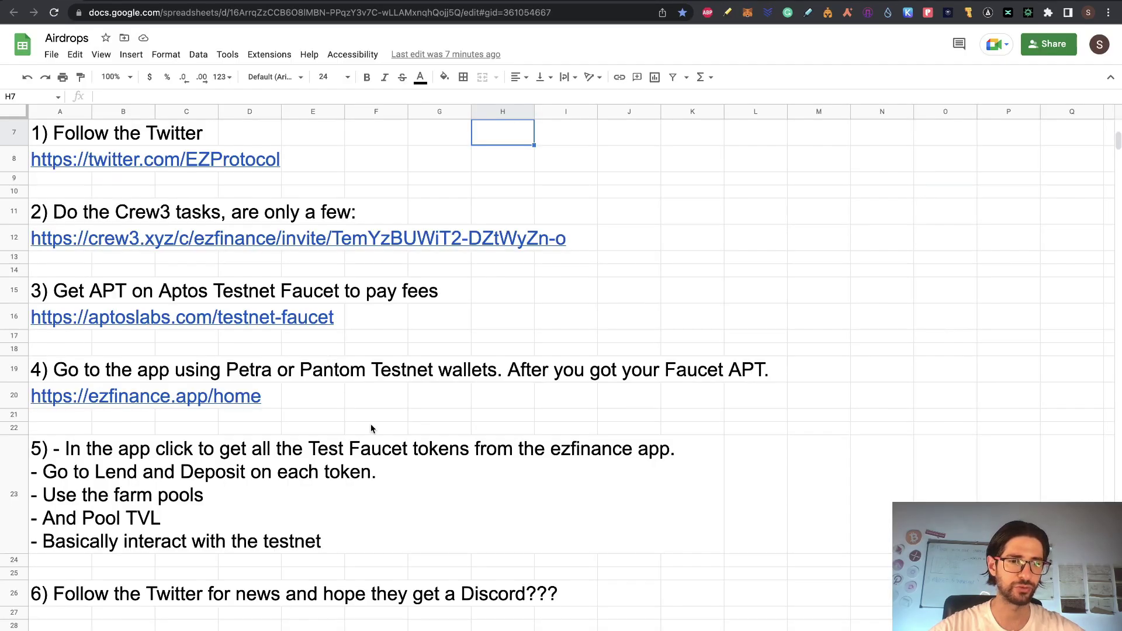
Review the testnet tasks in the spreadsheet, claim EZM from the ezfinance.app faucet and check it in the Petra wallet.
scroll(370, 423, "down", 3)
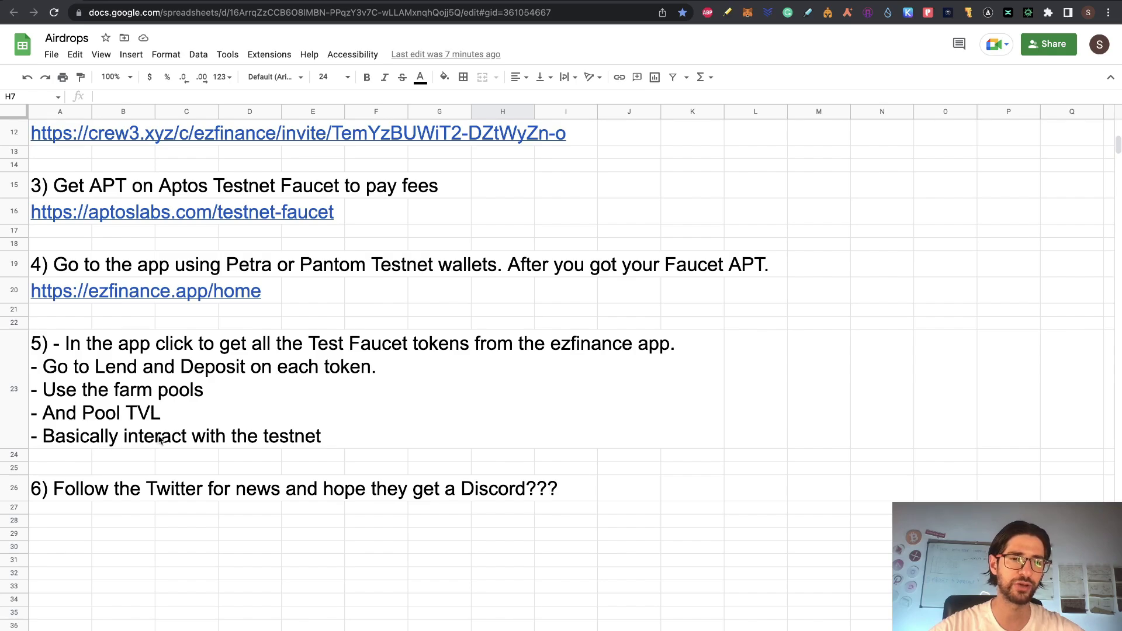
left_click(186, 0)
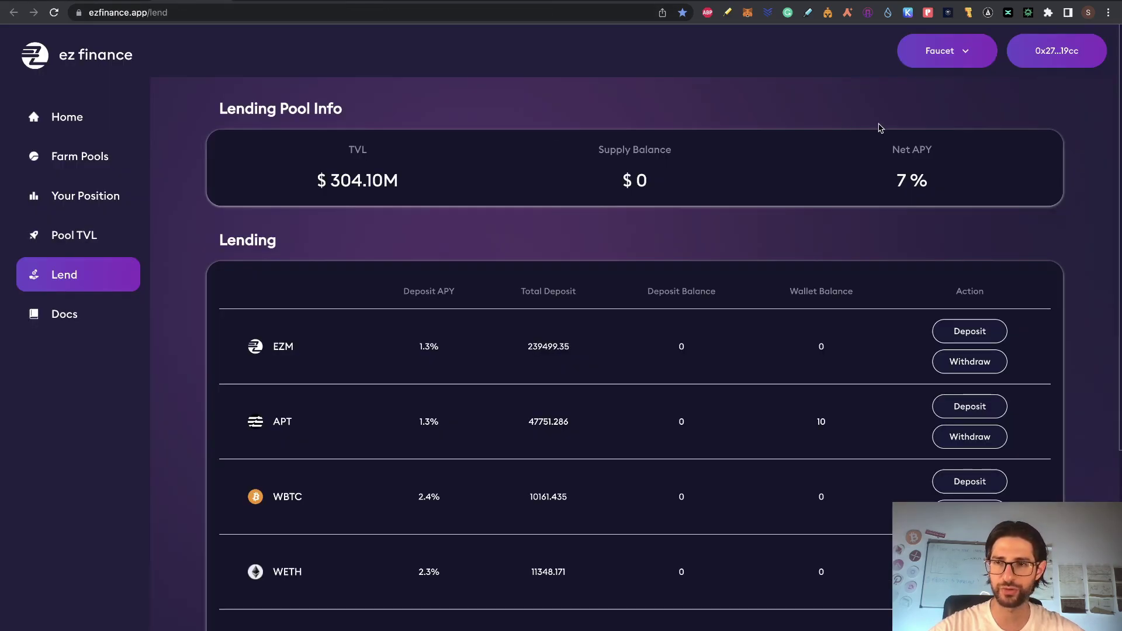
left_click(973, 53)
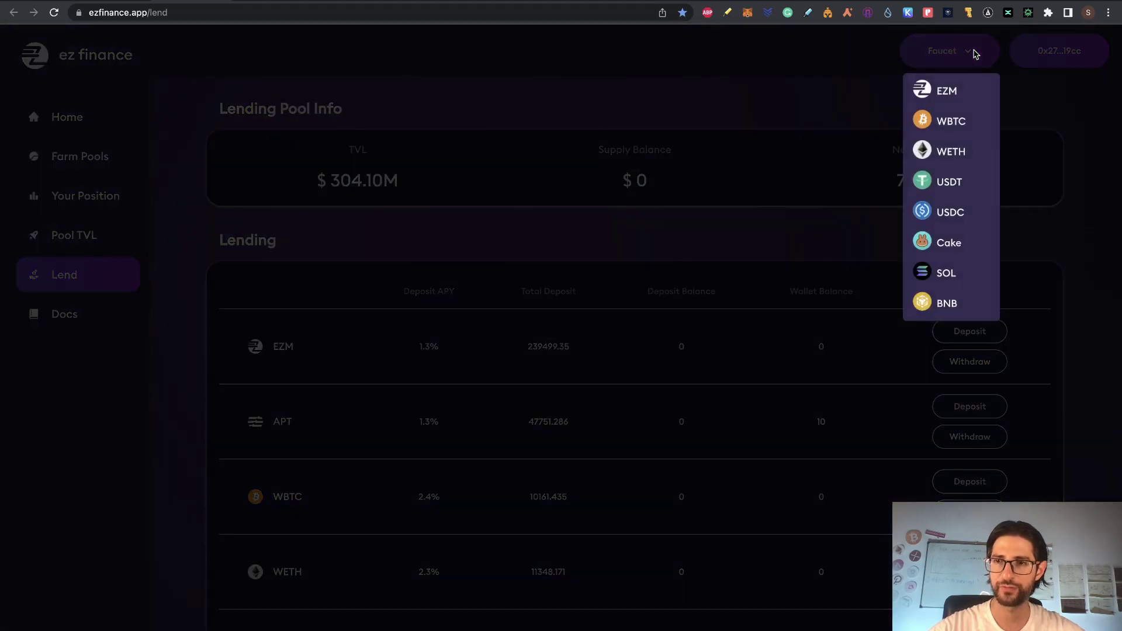
left_click(945, 93)
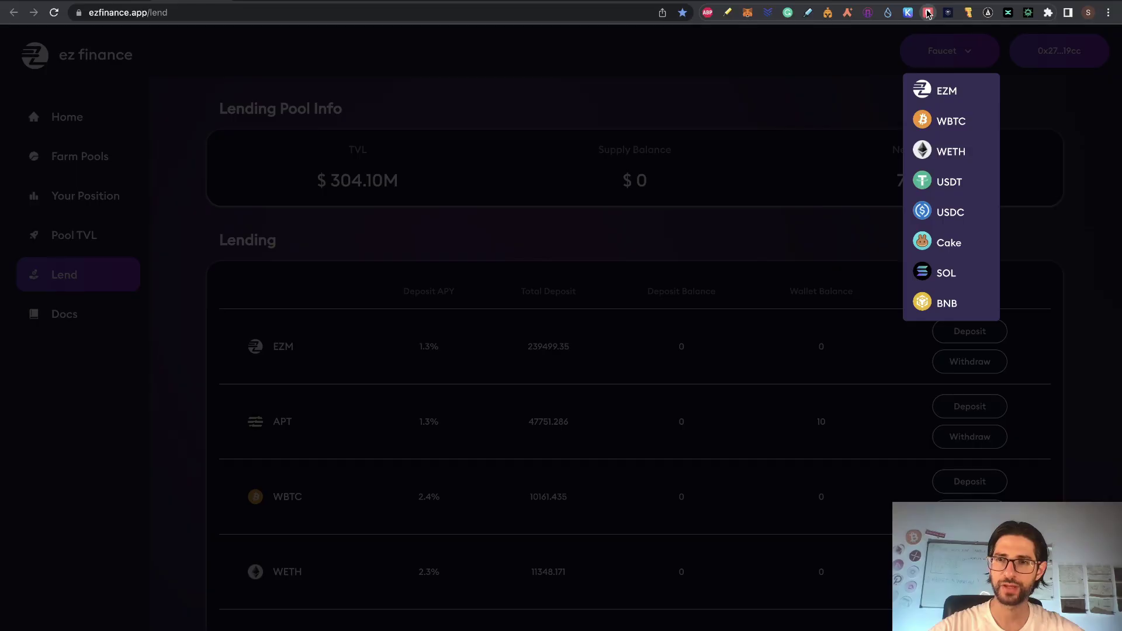
left_click(928, 13)
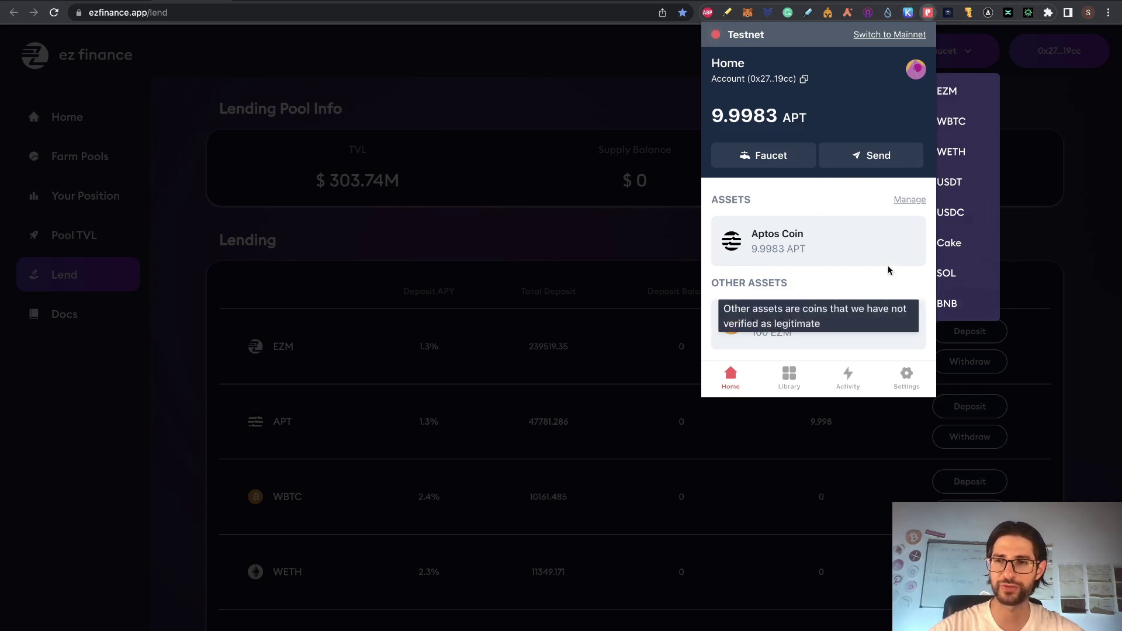
Claim the WBTC and WETH test tokens from the ezfinance.app faucet.
left_click(961, 121)
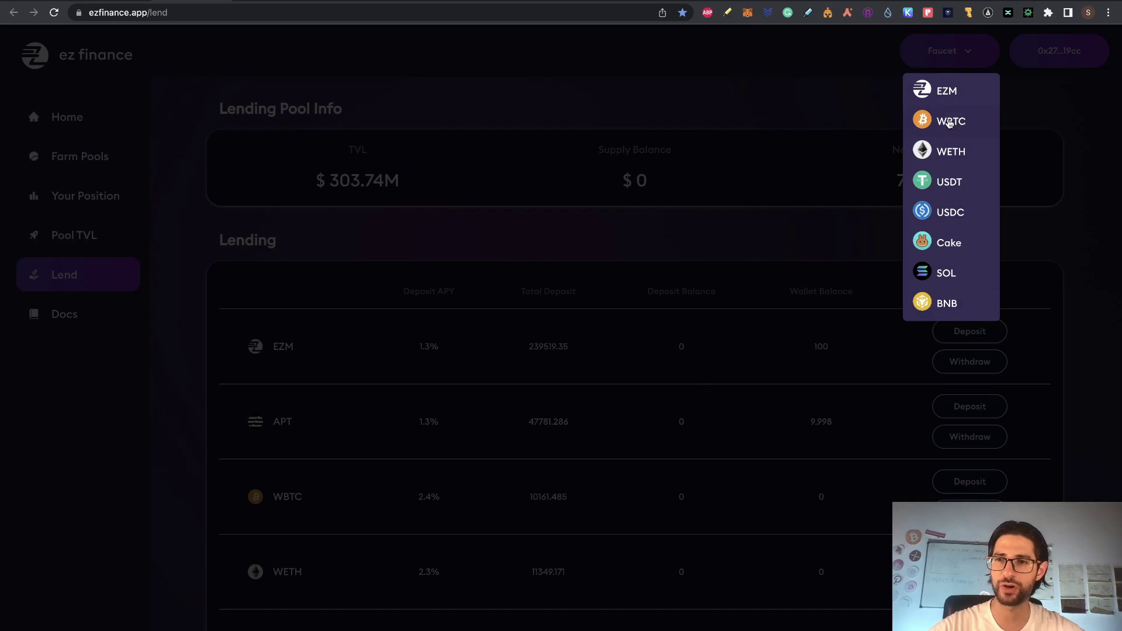
left_click(949, 123)
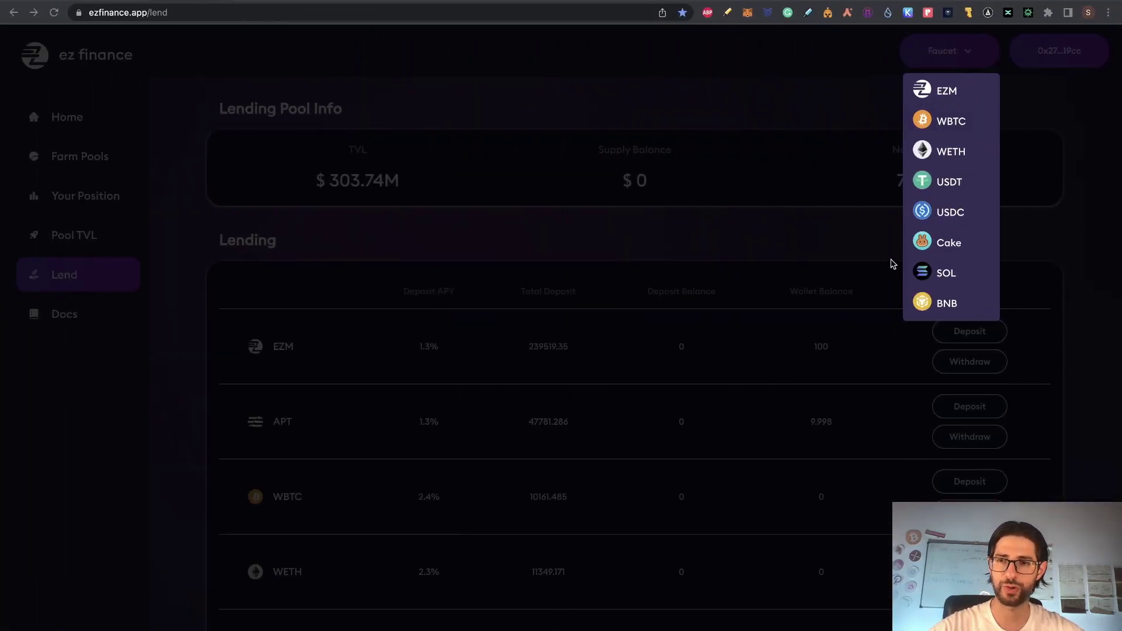
left_click(953, 155)
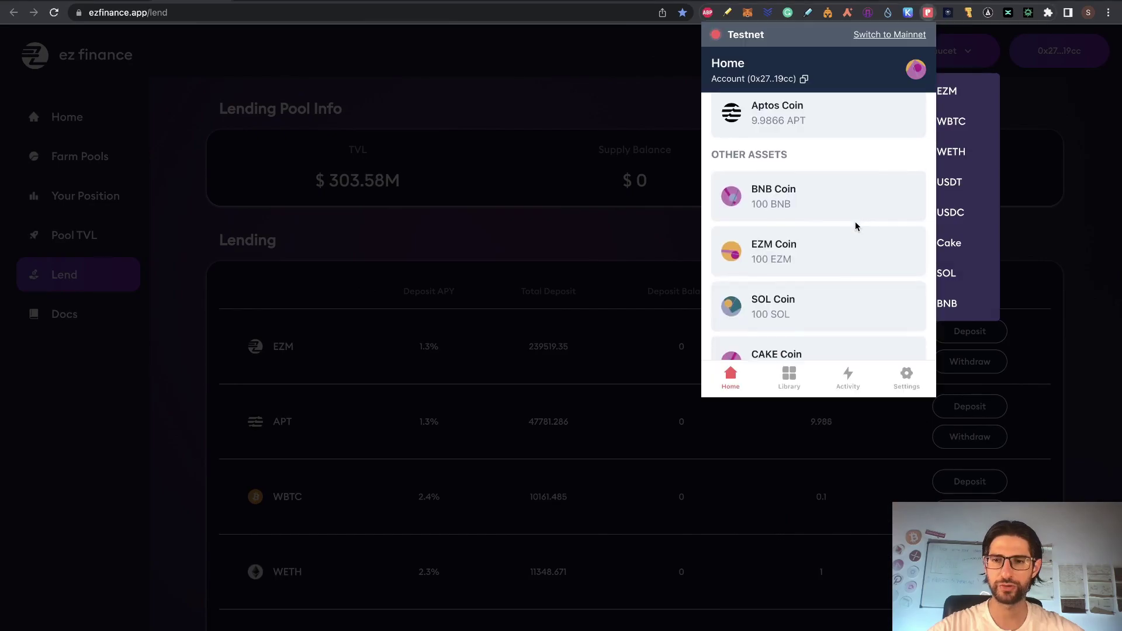
Check the faucet tokens listed under the Petra wallet's other assets and close the wallet and faucet list.
scroll(854, 222, "down", 1)
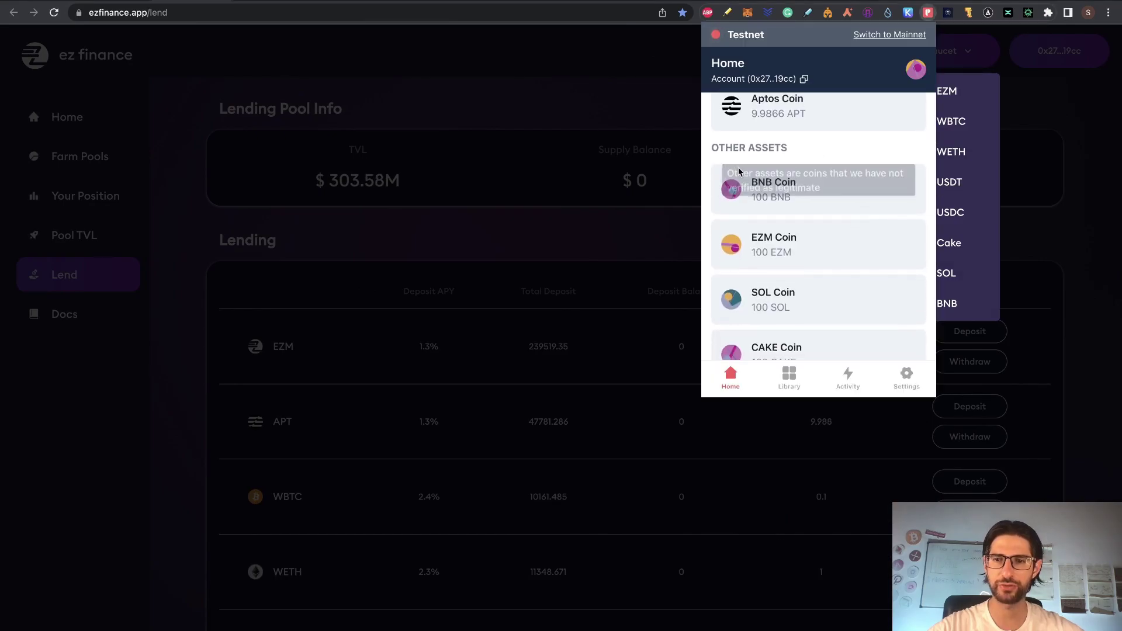
scroll(855, 249, "down", 6)
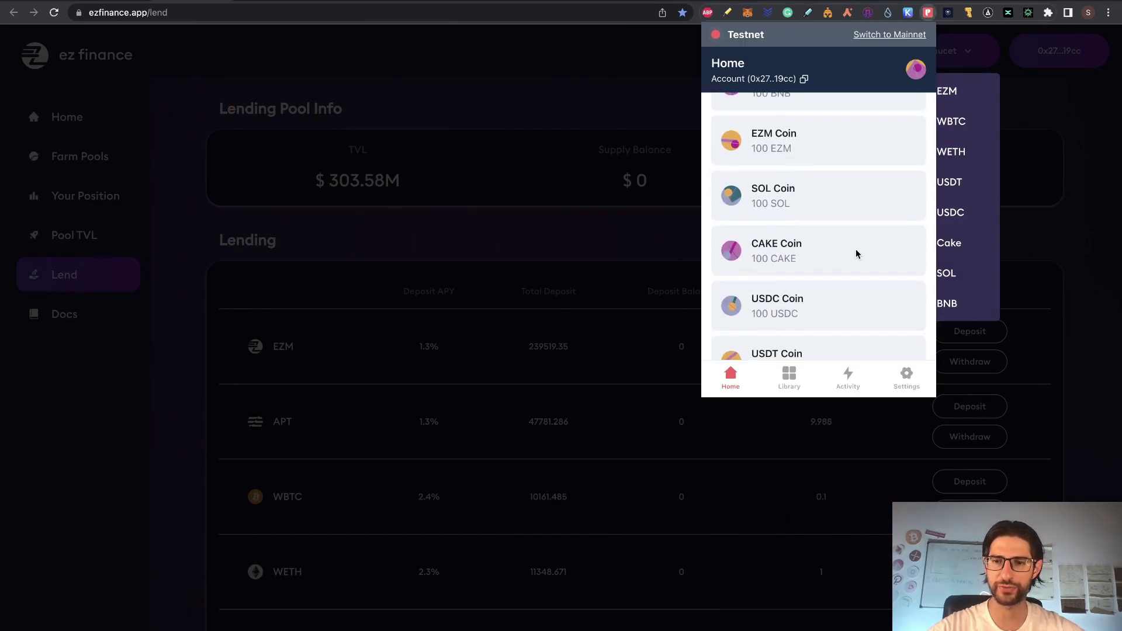
scroll(843, 286, "down", 5)
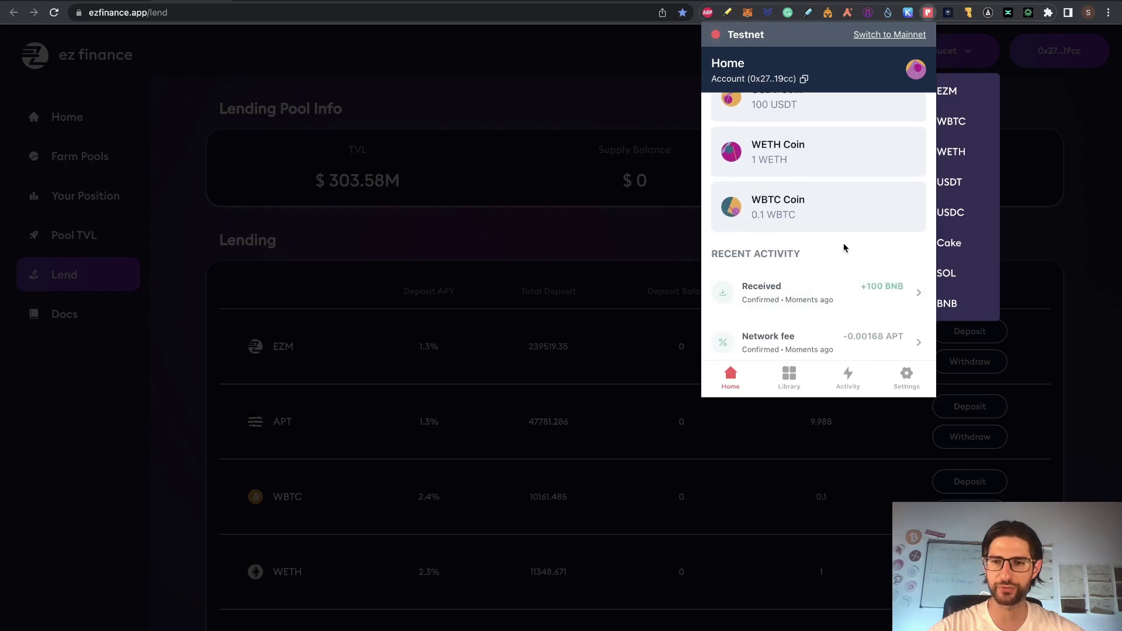
left_click(631, 87)
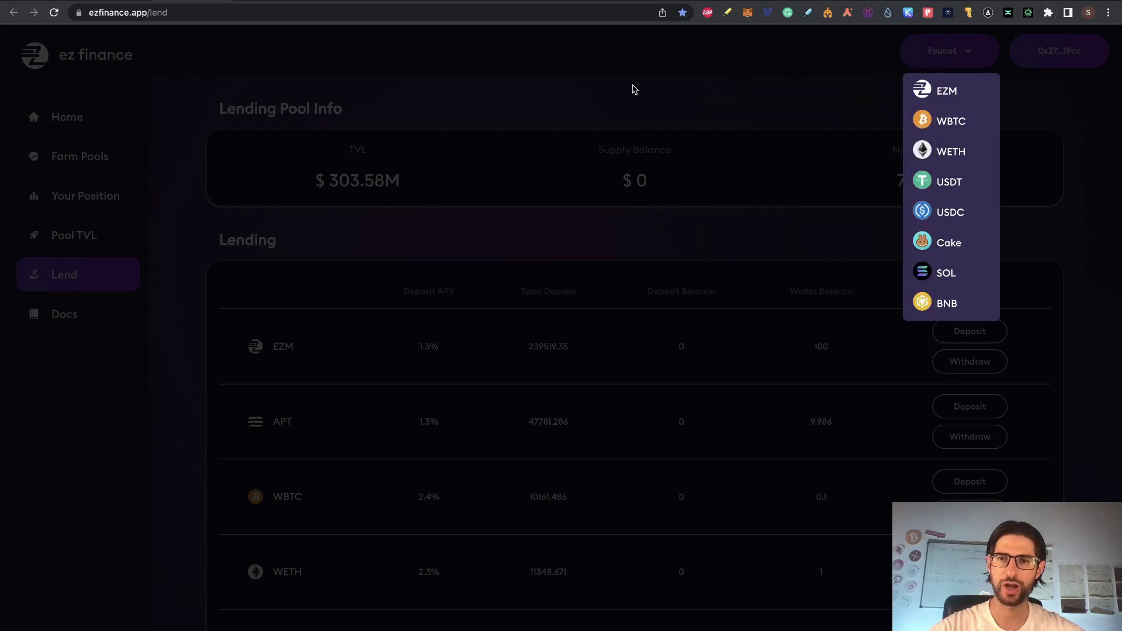
left_click(575, 81)
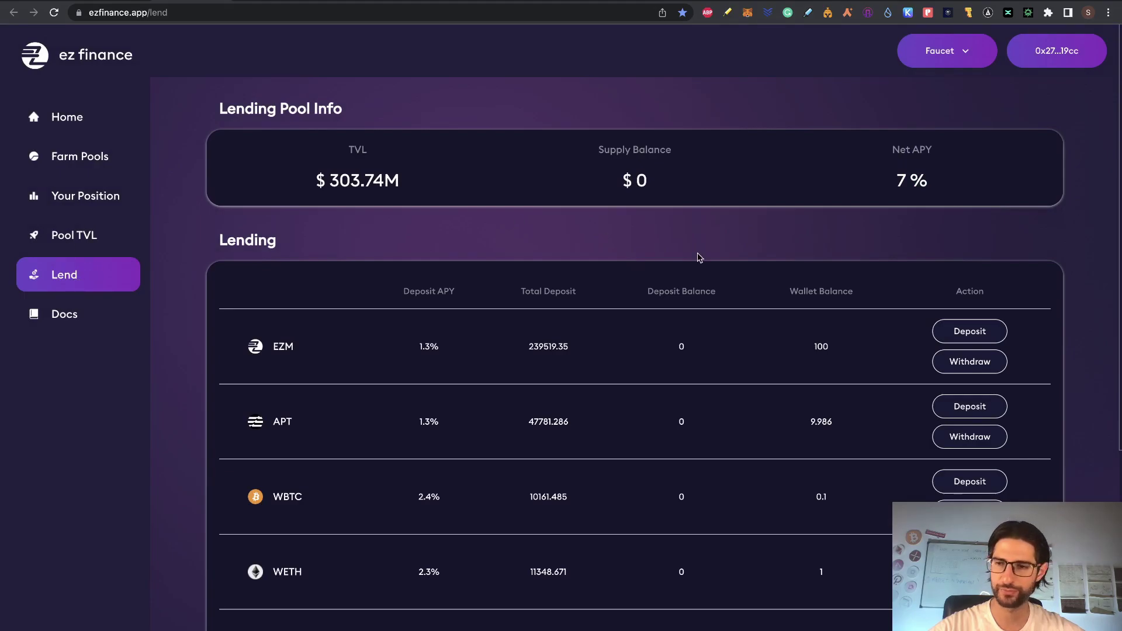
Deposit 80 EZM in the lending pool and close the deposit dialog.
left_click(969, 337)
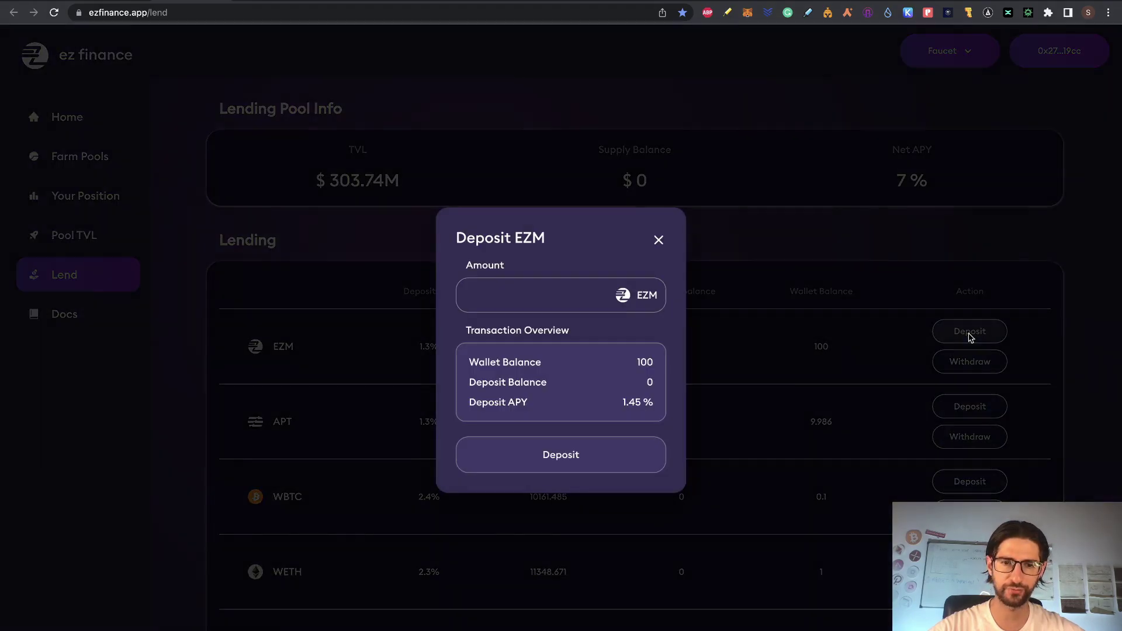
left_click(594, 296)
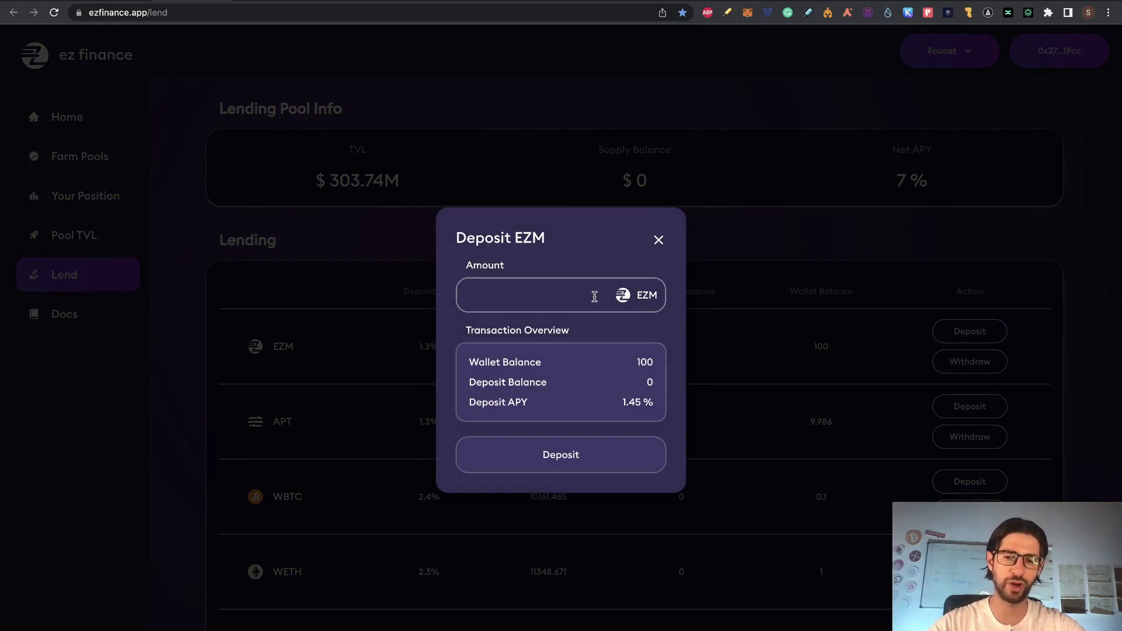
type("80")
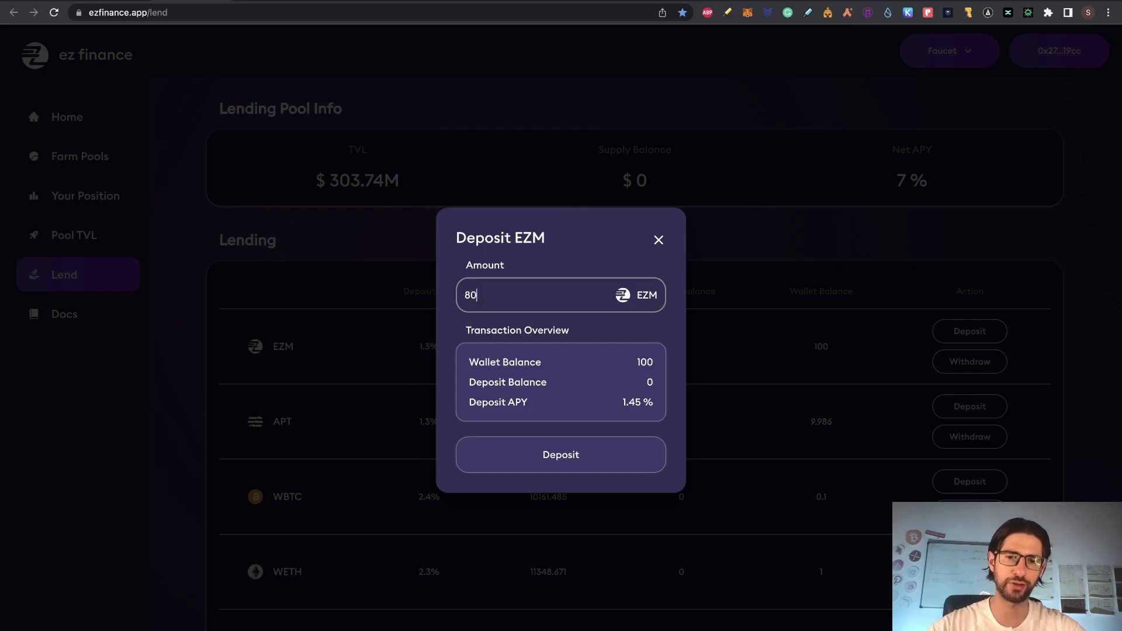
left_click(608, 461)
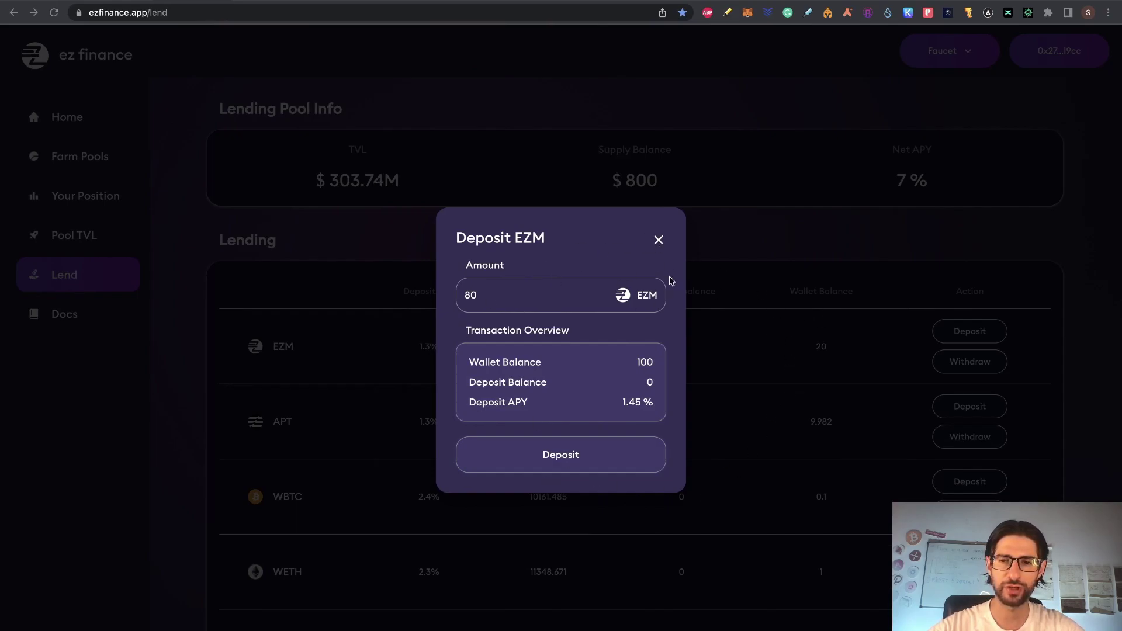
left_click(658, 241)
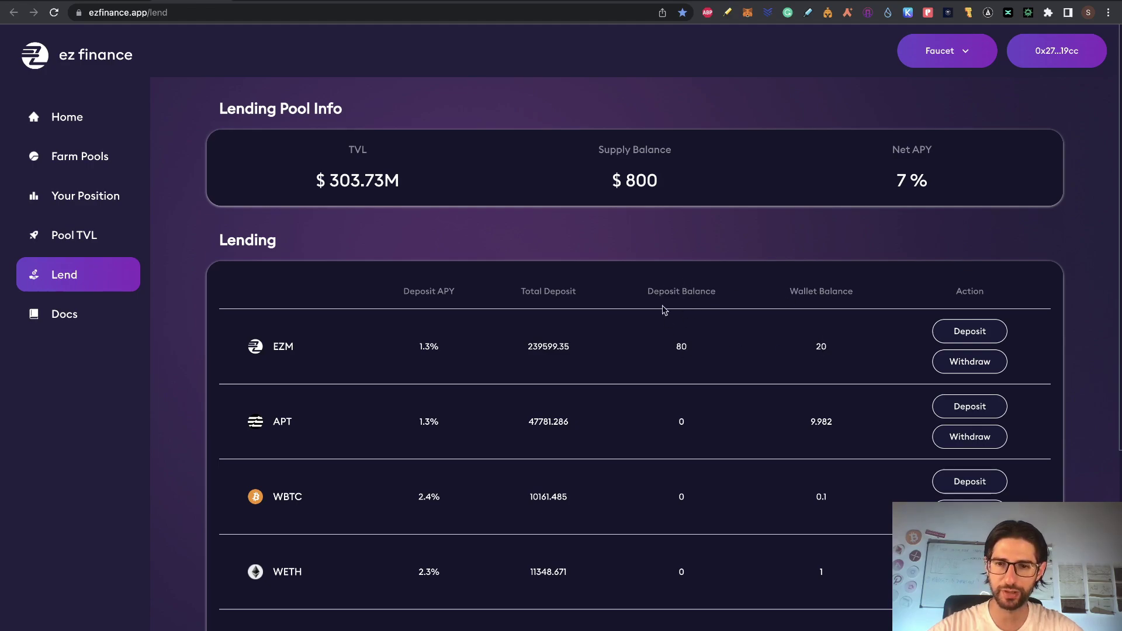
Deposit 4 APT in the lending pool.
scroll(794, 381, "down", 2)
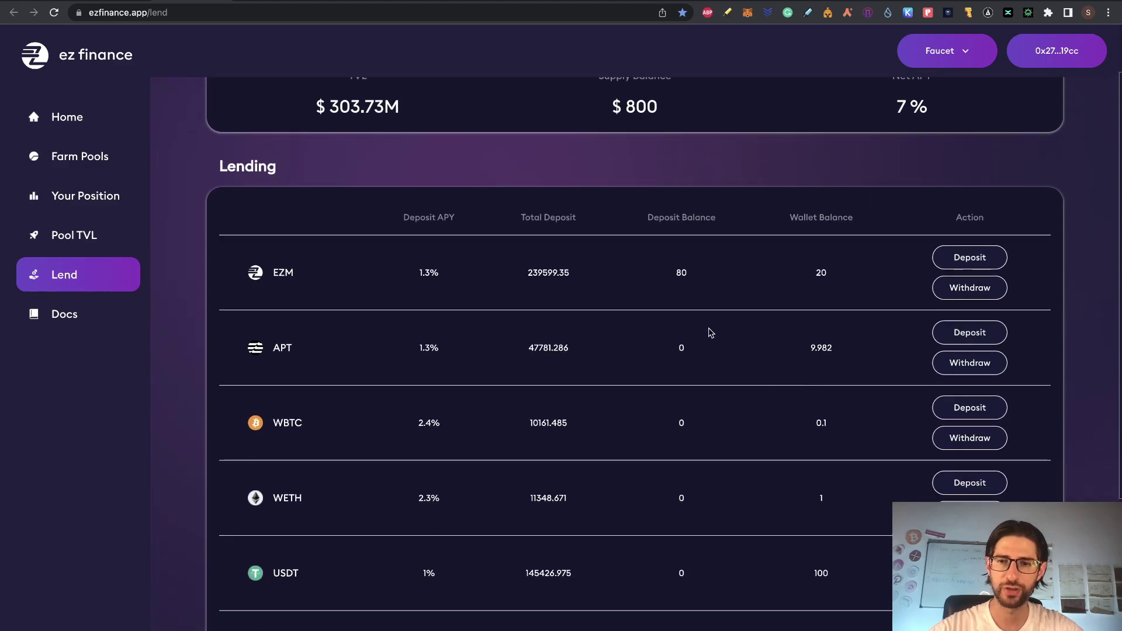
left_click(976, 342)
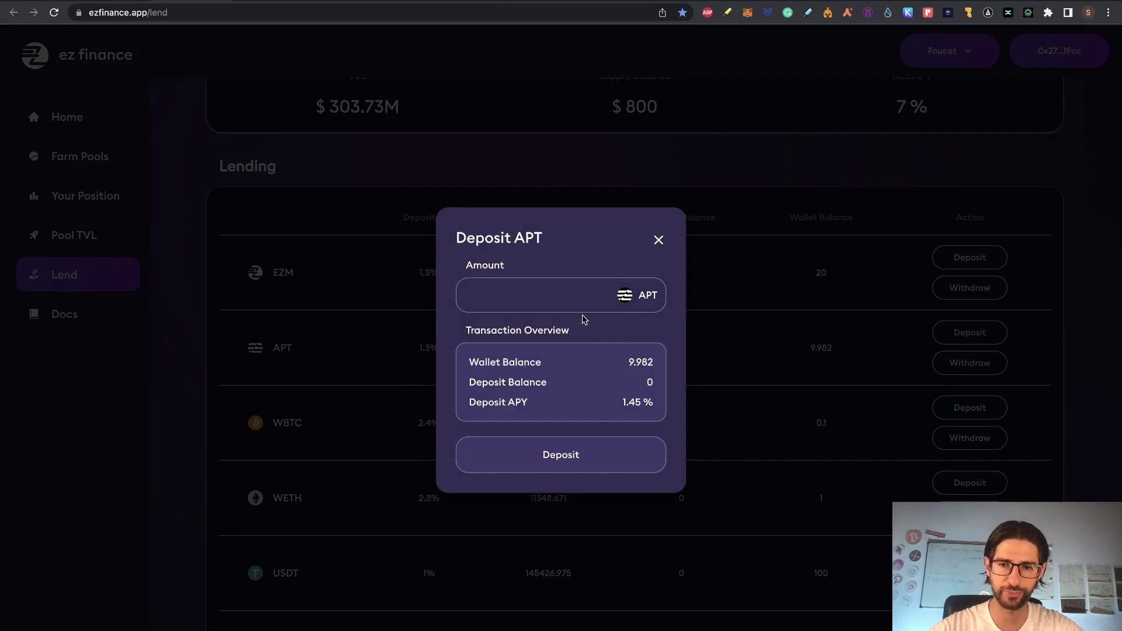
left_click(583, 296)
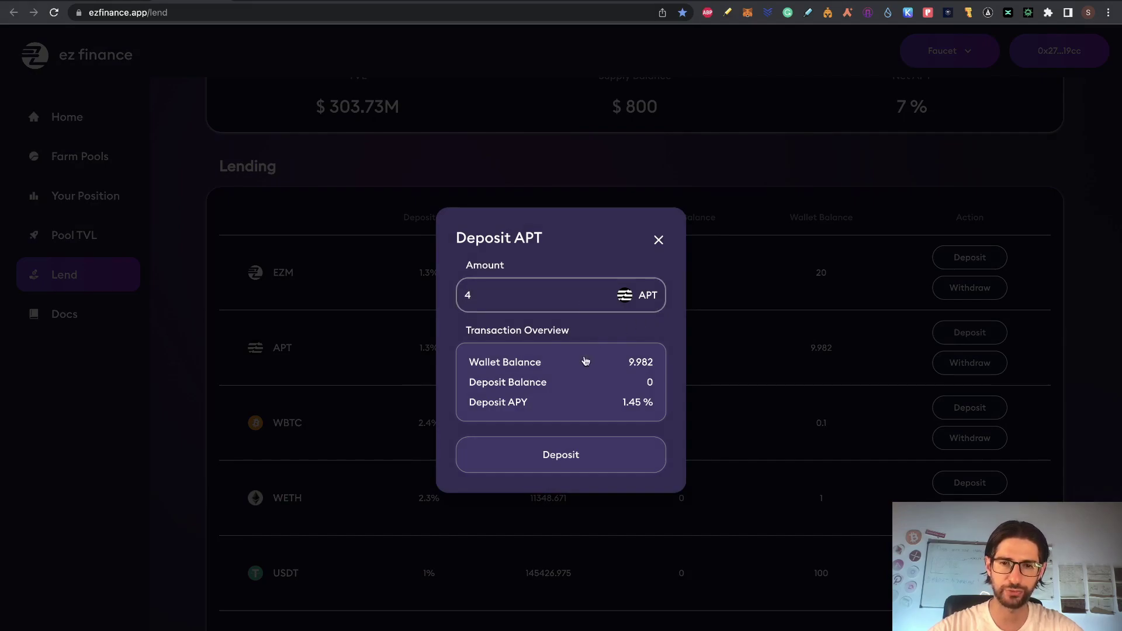
left_click(603, 461)
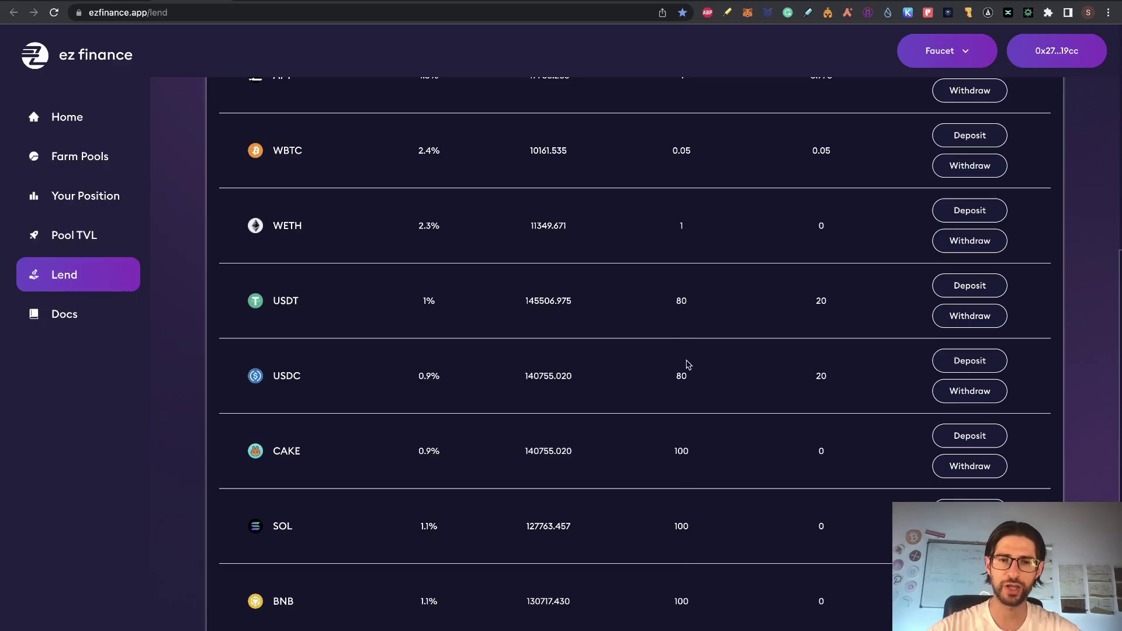
Review the deposit balances of all tokens in the Lending table.
scroll(687, 364, "up", 3)
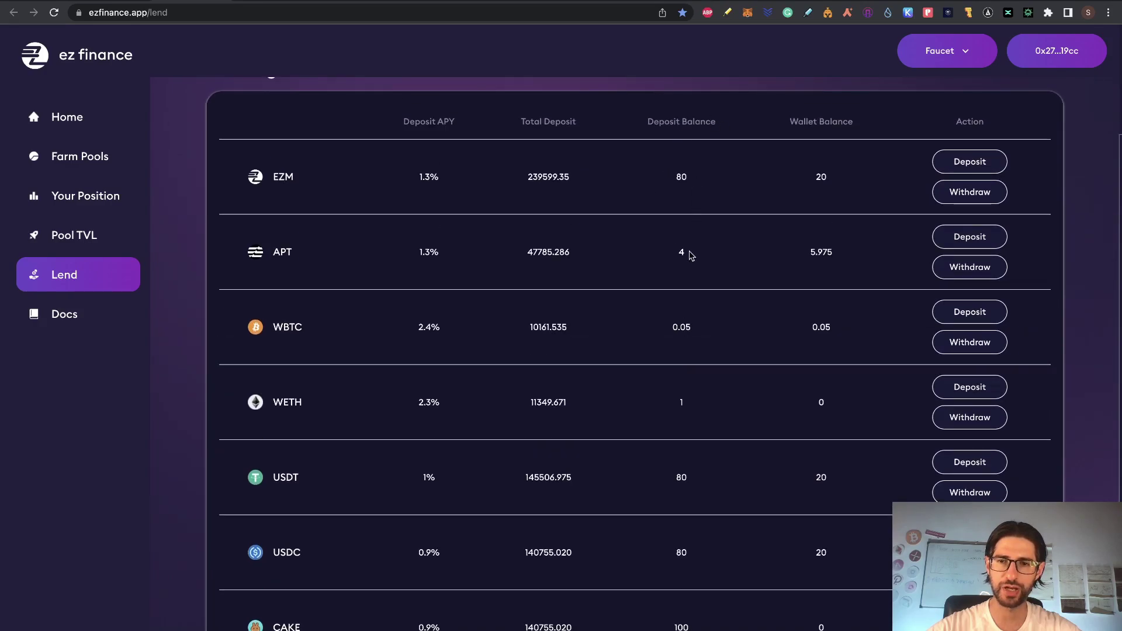
scroll(658, 461, "down", 3)
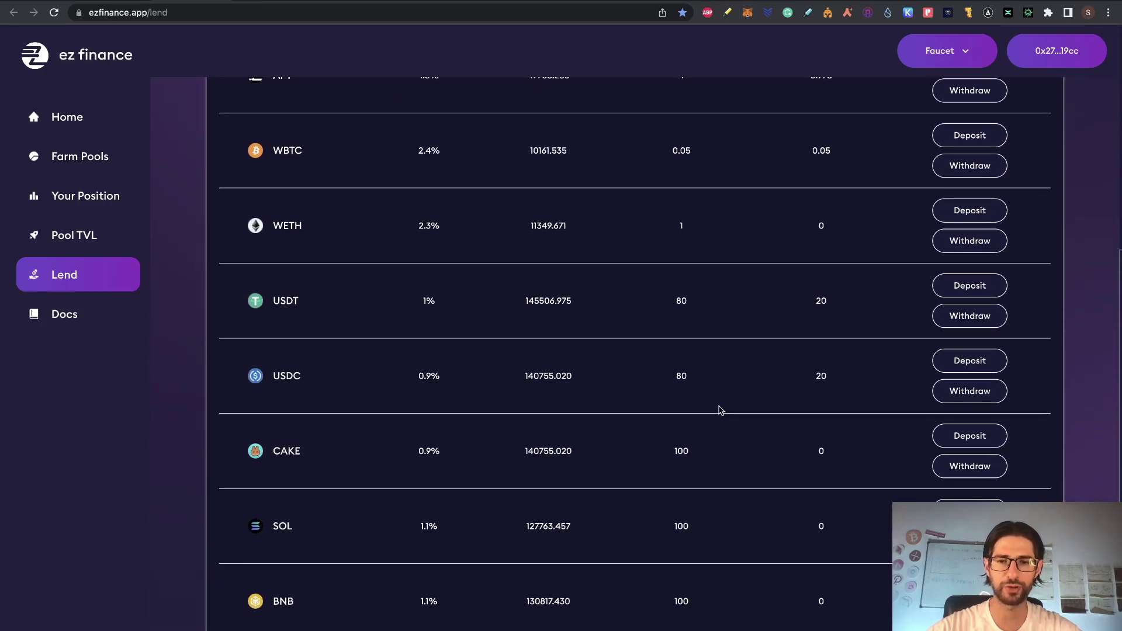
scroll(719, 409, "up", 6)
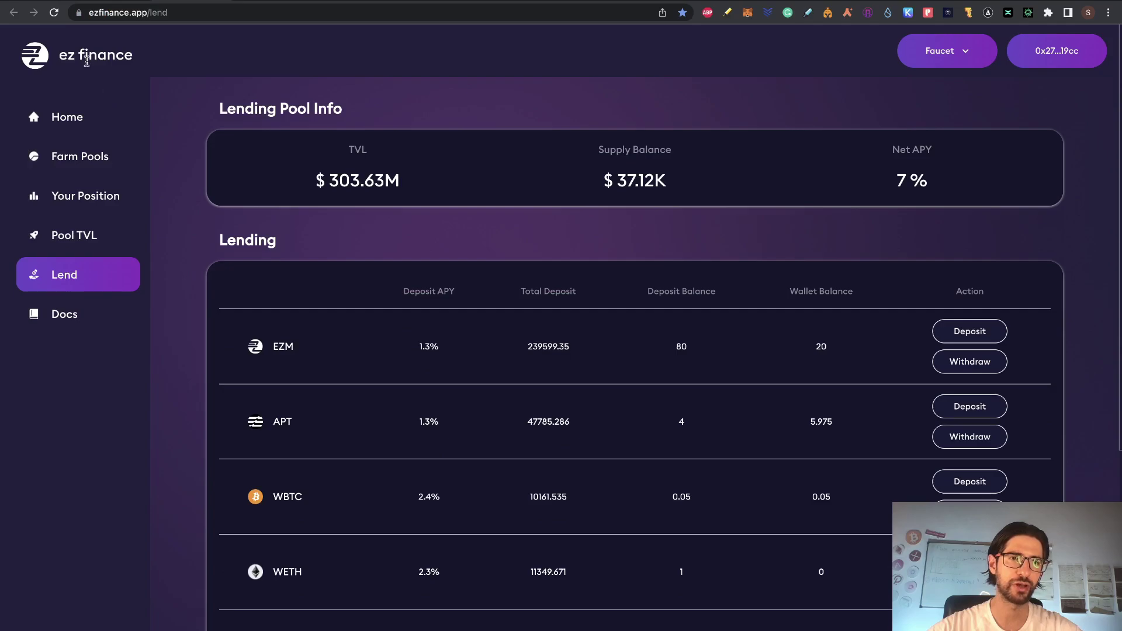
Confirm a USDC/USDT farm position on PancakeSwap supplying 10 USDC, 10 USDT and 10 EZM with leverage of about 1.03x.
left_click(49, 2)
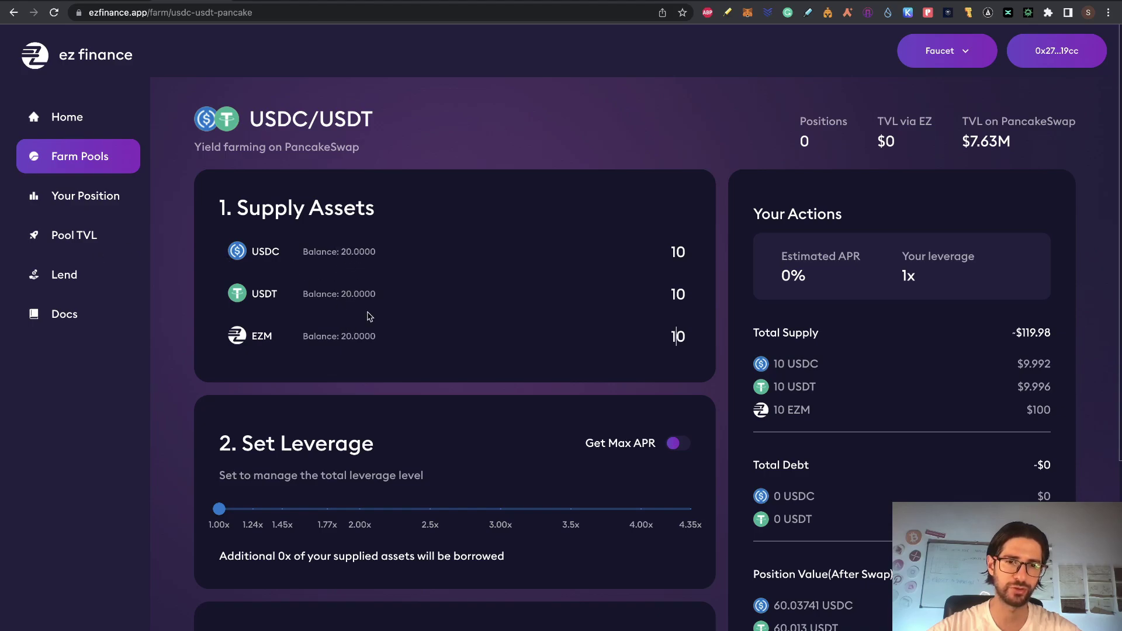
scroll(431, 278, "down", 2)
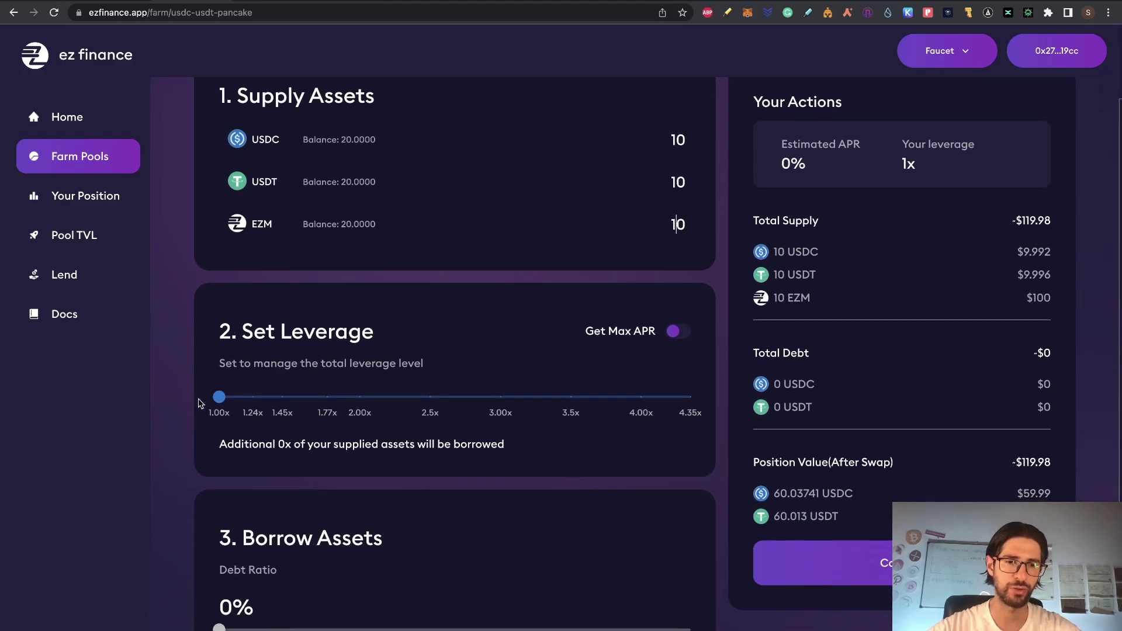
left_click_drag(219, 398, 224, 402)
scroll(224, 402, "down", 4)
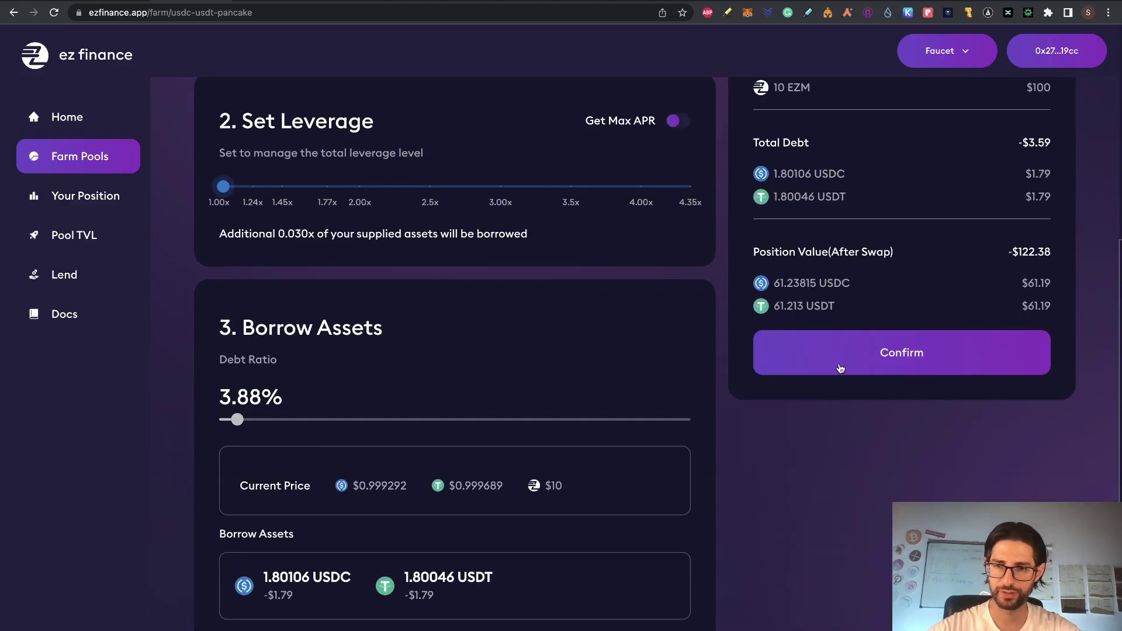
left_click(847, 349)
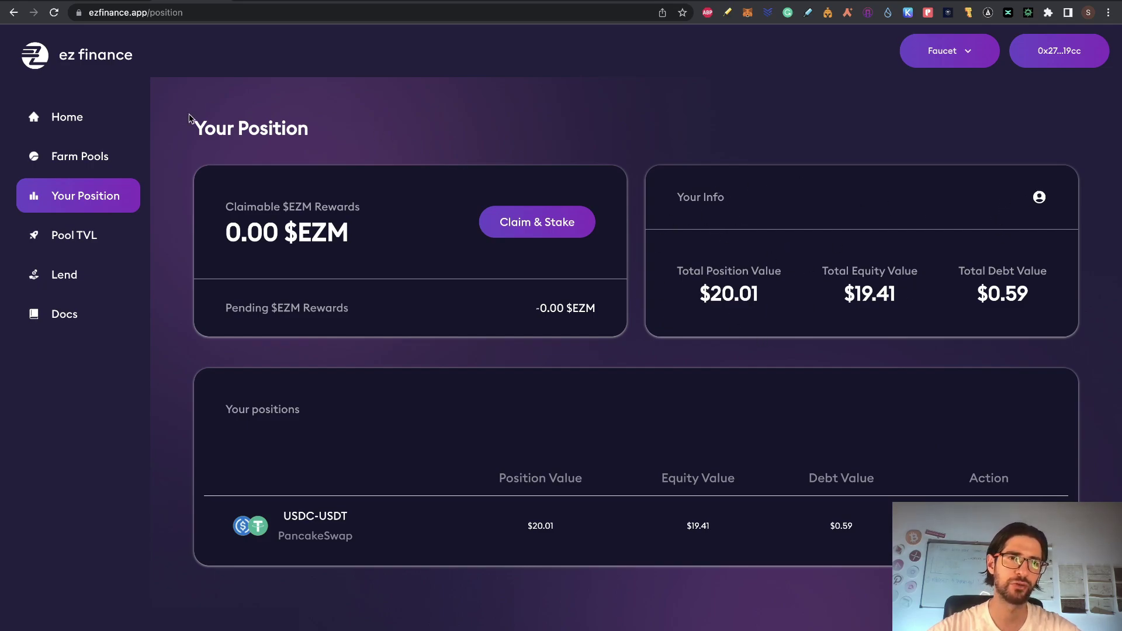
Look over the Farm Pools and Lend pages and return to the task list in the Airdrops spreadsheet.
left_click(111, 156)
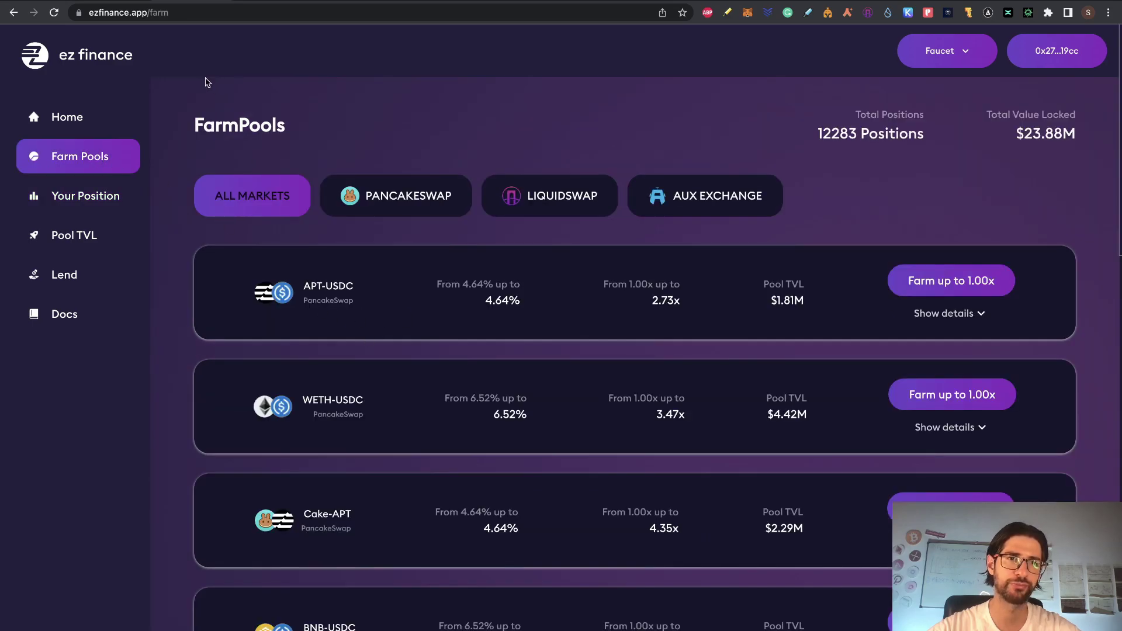
left_click(61, 284)
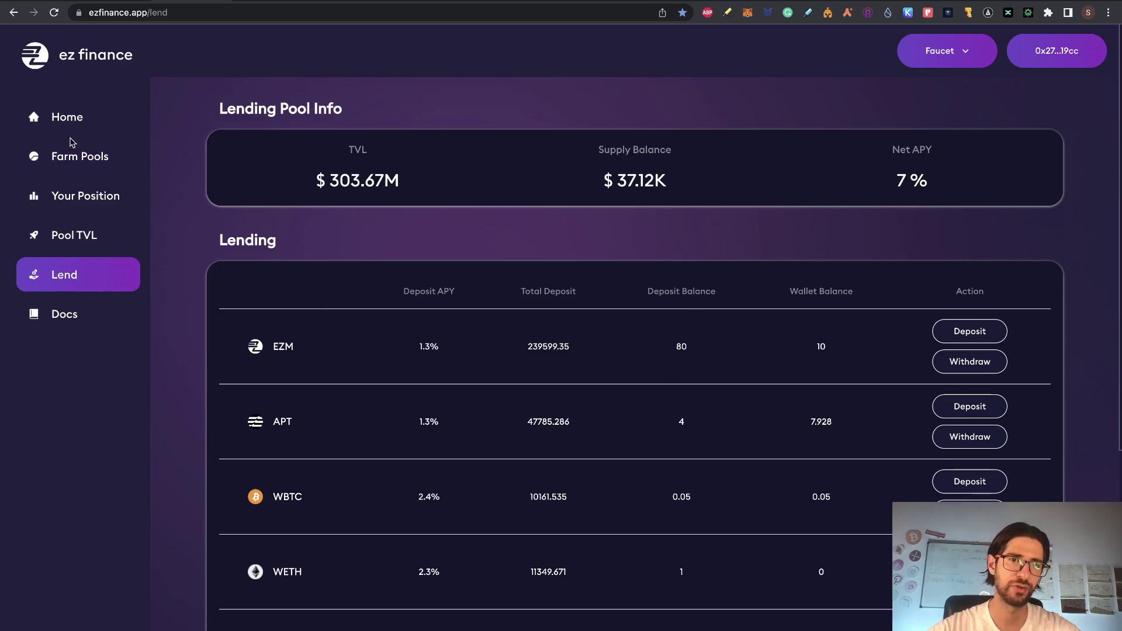
left_click(76, 156)
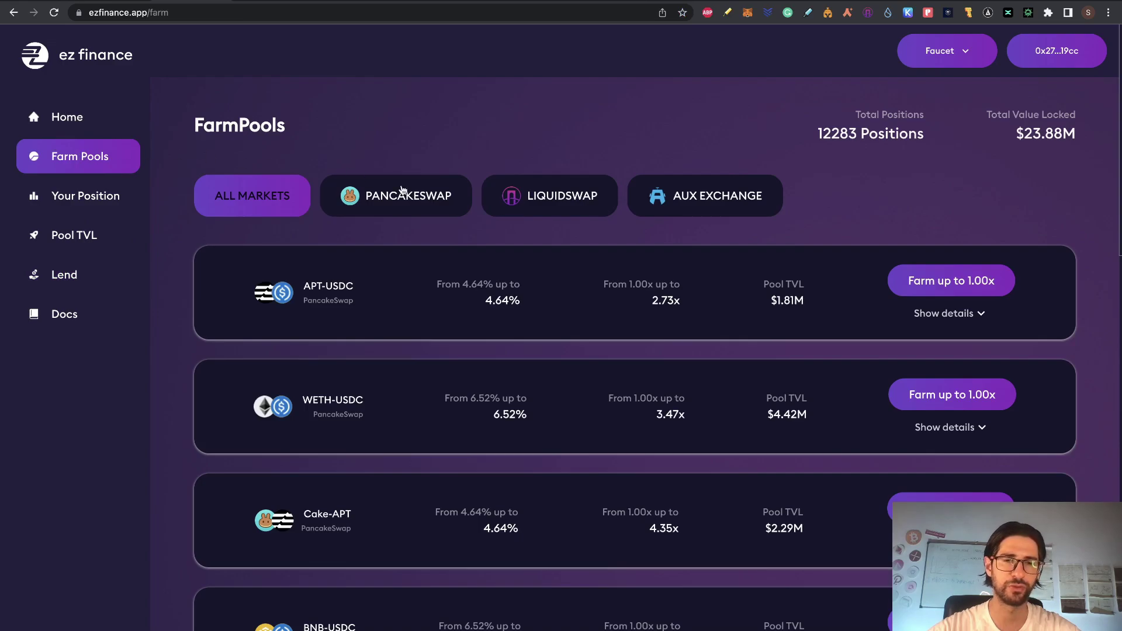
key("ctrl+Tab")
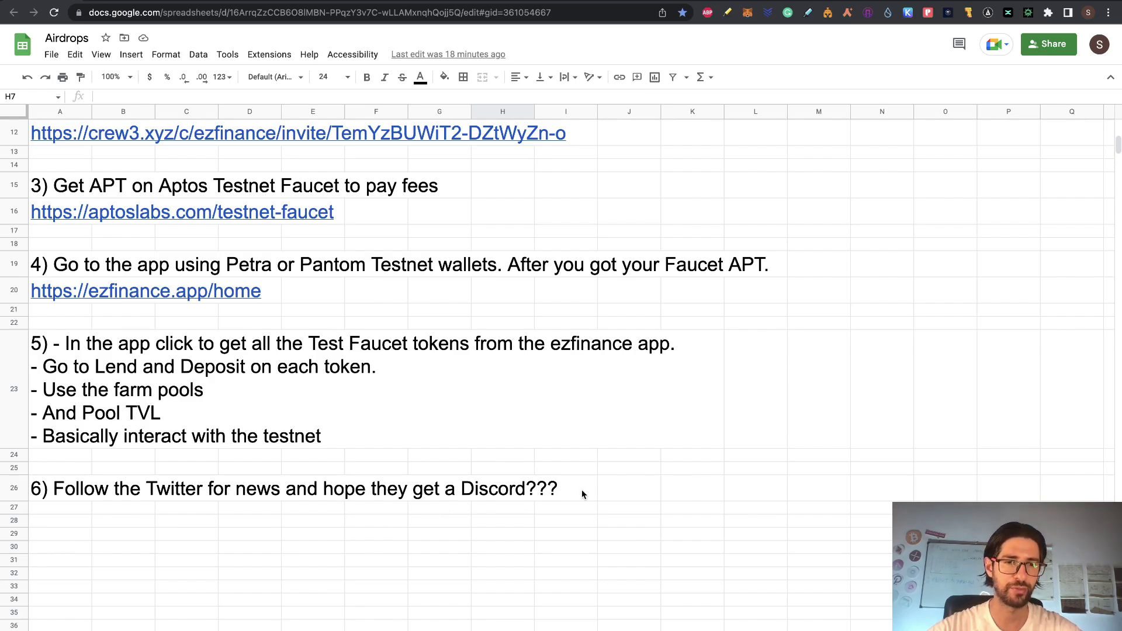
scroll(737, 492, "up", 7)
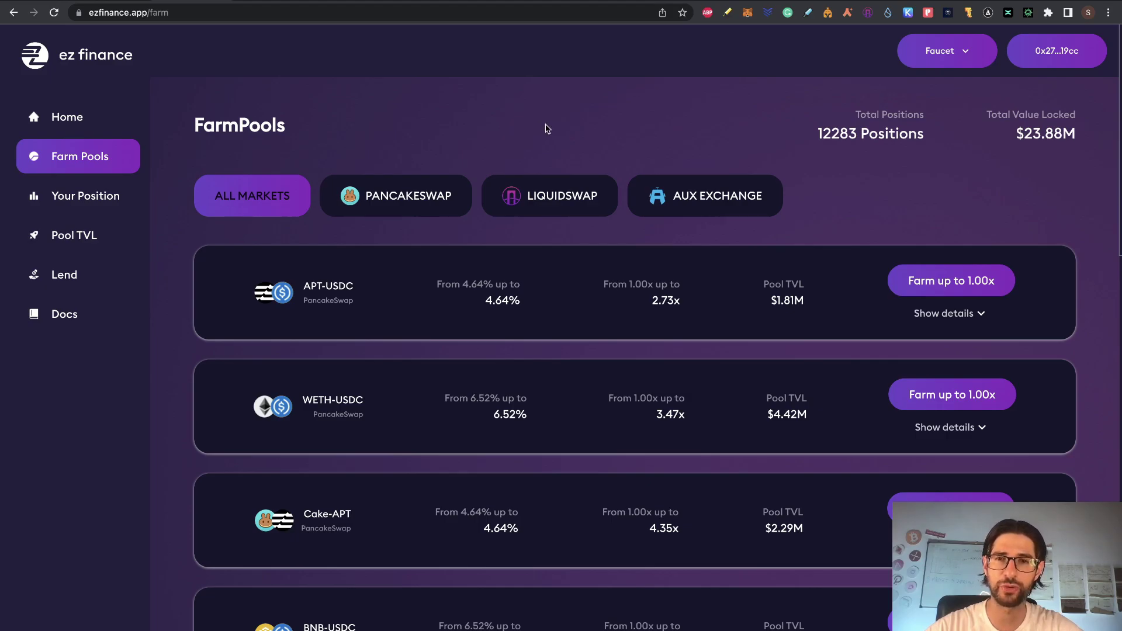
Examine the token pool and airdrop distribution notes in the EZ Finance Crew3 Quest 1 submission form.
left_click(632, 2)
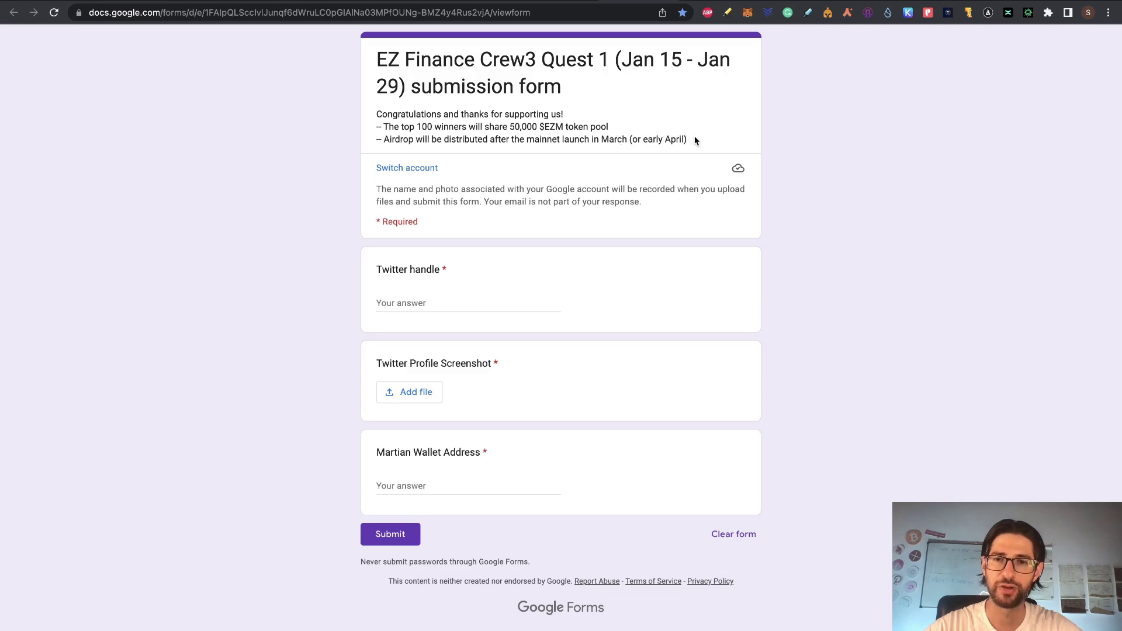
left_click_drag(694, 140, 540, 141)
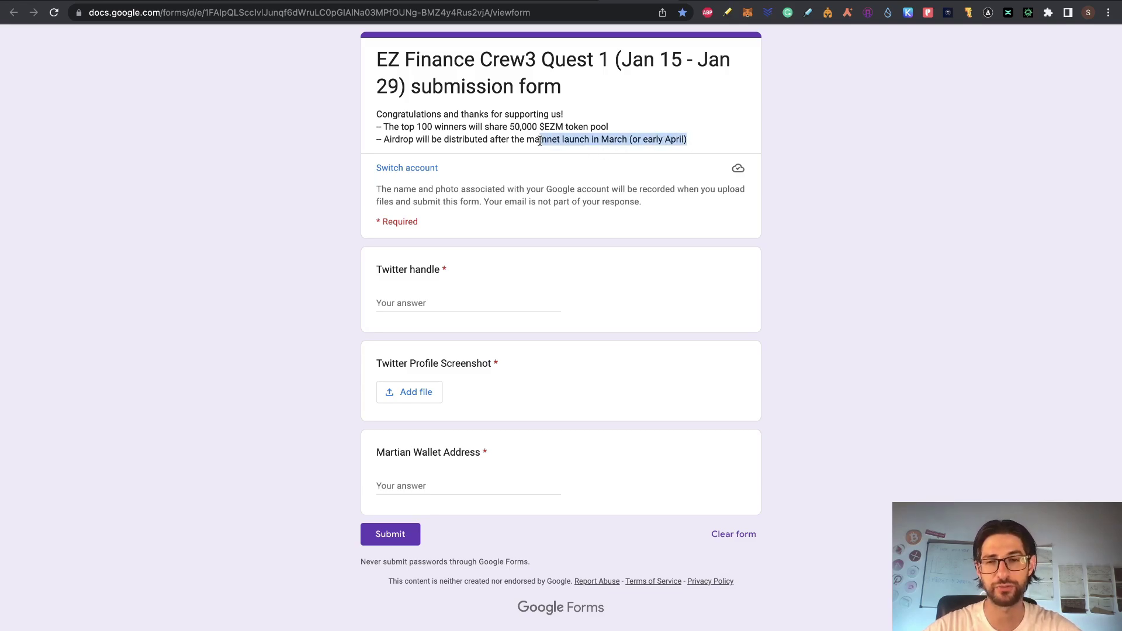
left_click_drag(613, 124, 413, 127)
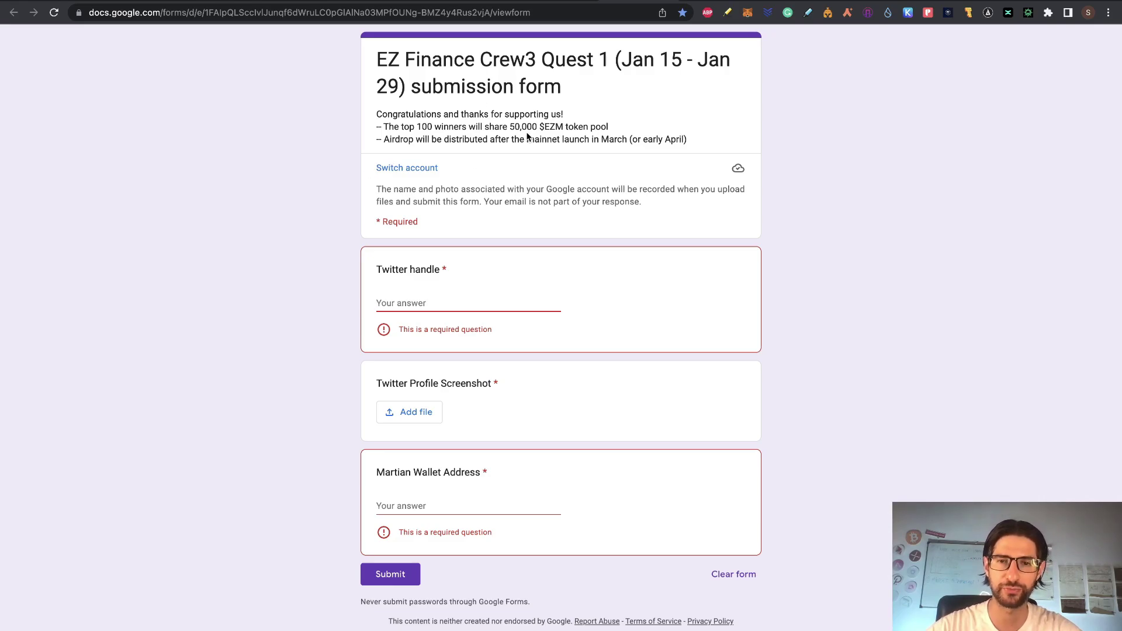
Go back to the Airdrops spreadsheet and look over the EZ Finance overview and tokenomics.
key("ctrl+Tab")
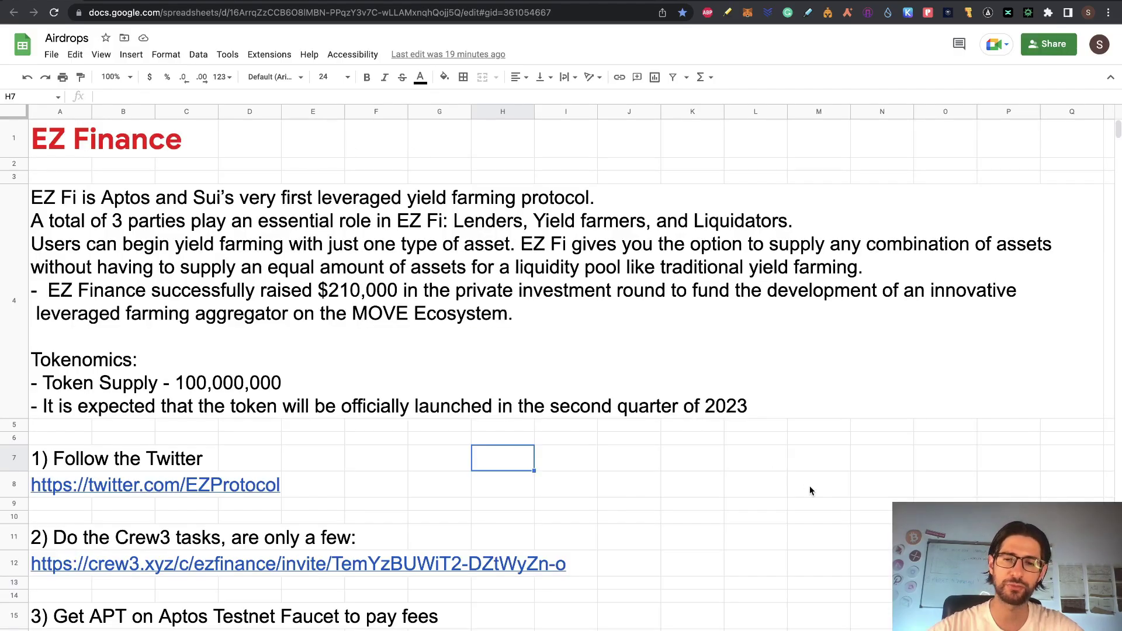
scroll(809, 485, "down", 2)
scroll(808, 486, "up", 2)
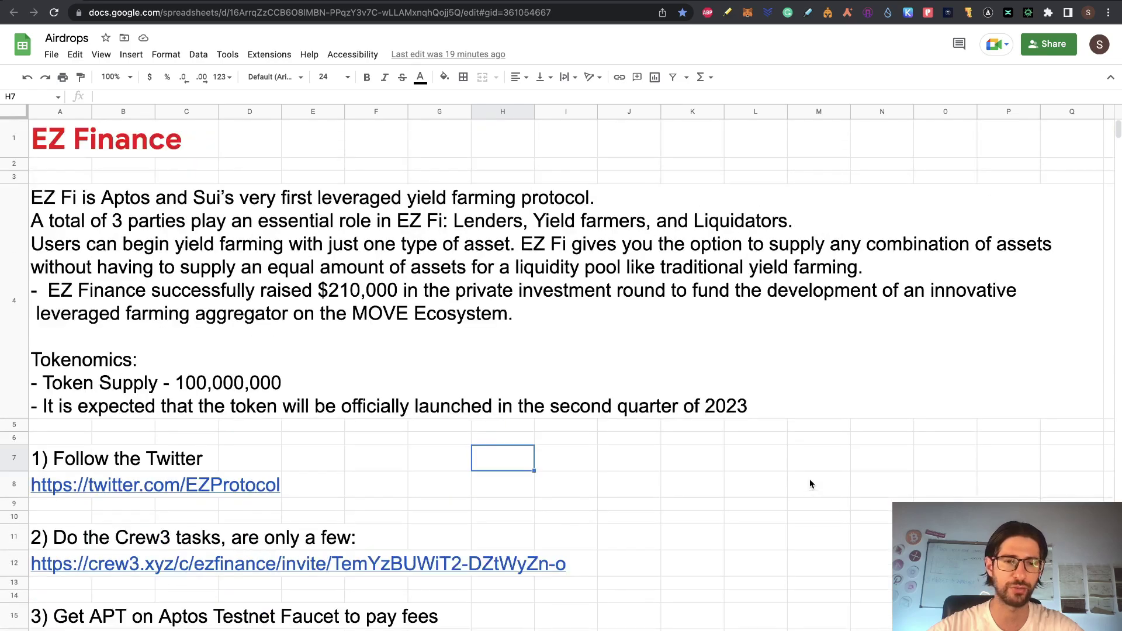